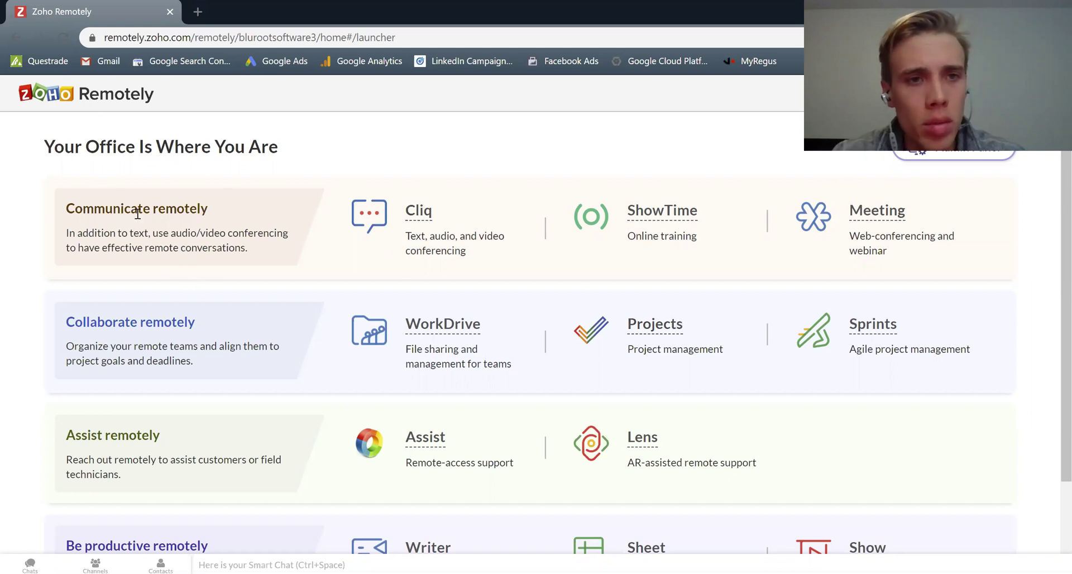
# - Open Zoho Meeting from the Zoho Remotely launcher and go through the meeting and webinar introduction to its end
pyautogui.click(864, 212)
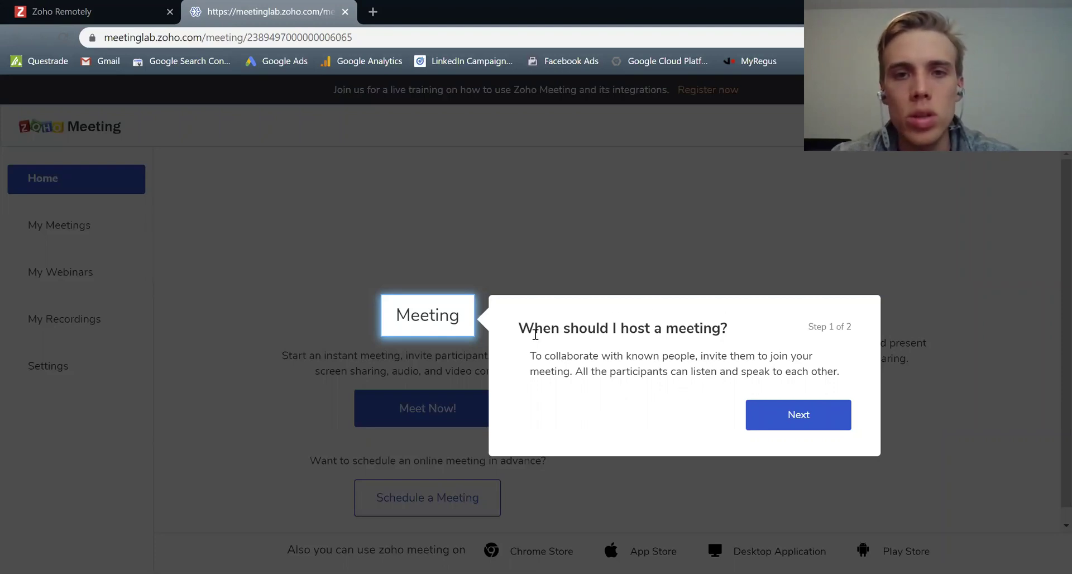
pyautogui.moveTo(535, 334); pyautogui.dragTo(579, 334)
pyautogui.click(802, 306)
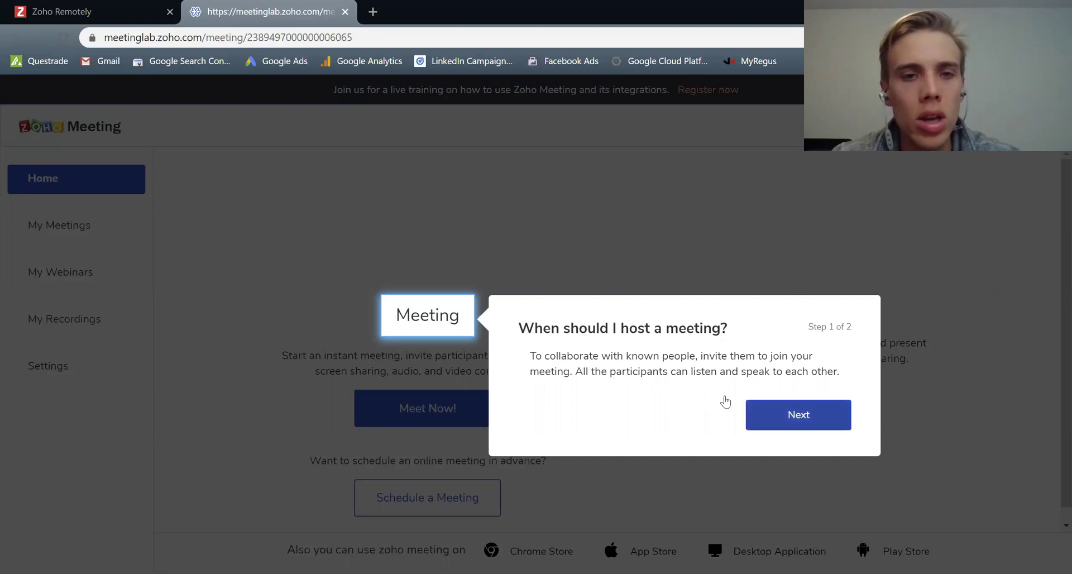
pyautogui.click(777, 421)
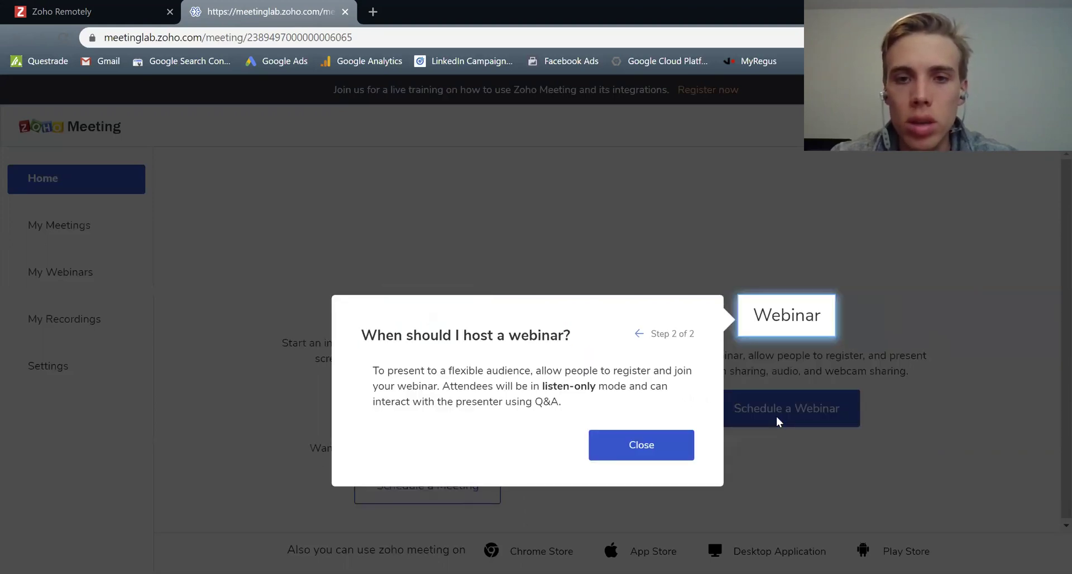
pyautogui.click(631, 452)
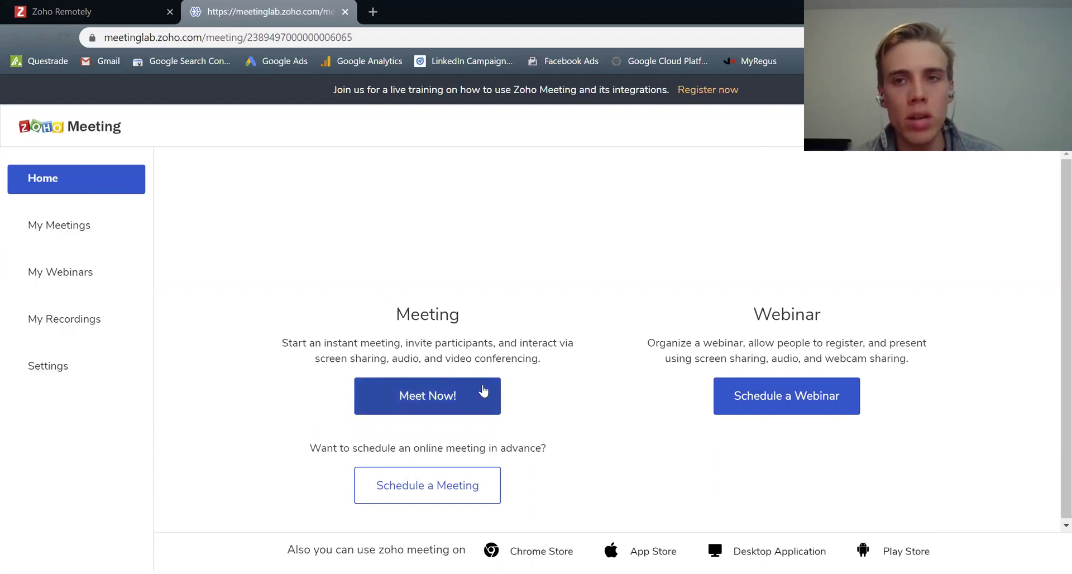
# - Look through the past and upcoming meetings lists in My Meetings
pyautogui.click(64, 225)
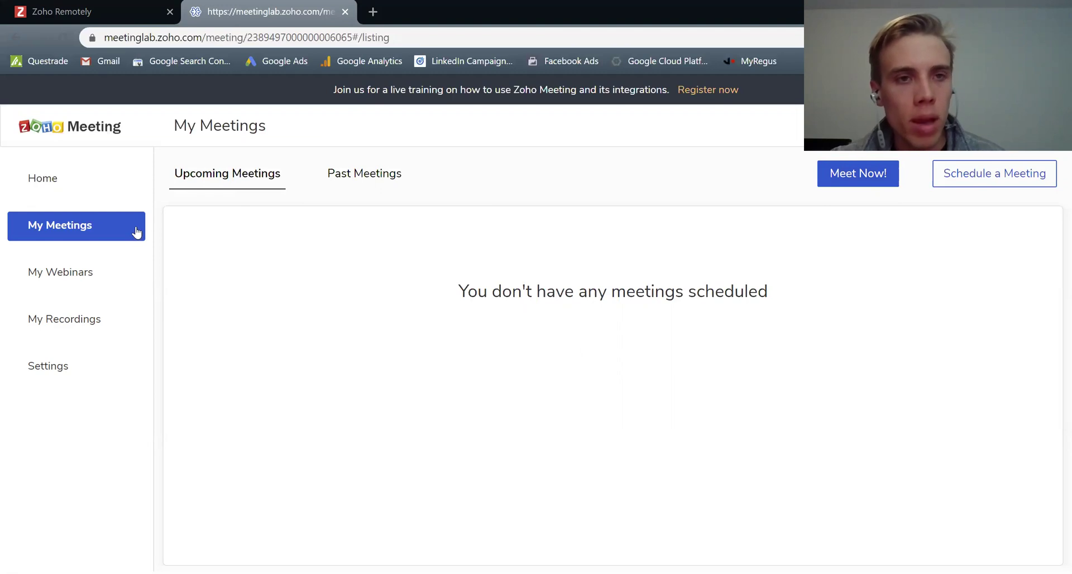
pyautogui.click(350, 178)
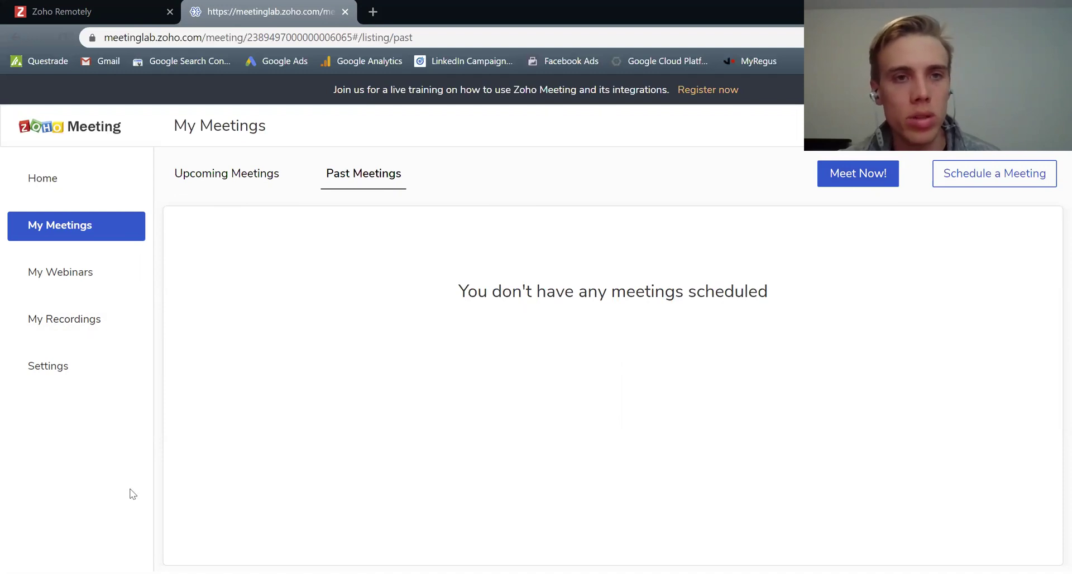
pyautogui.click(239, 179)
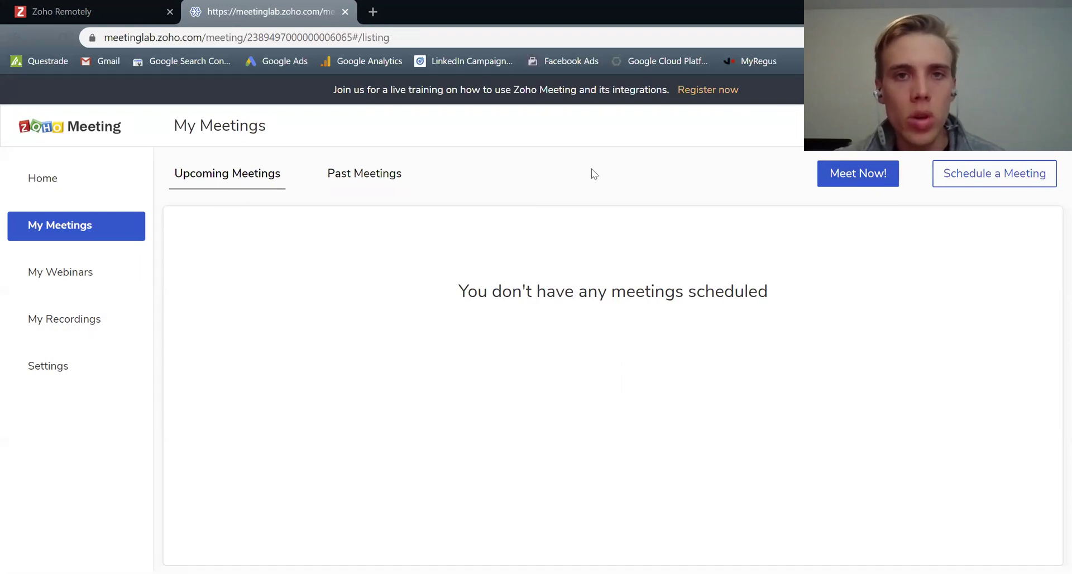
# - Start an instant meeting and dismiss the Windows 10 camera, microphone and privacy notice
pyautogui.click(869, 179)
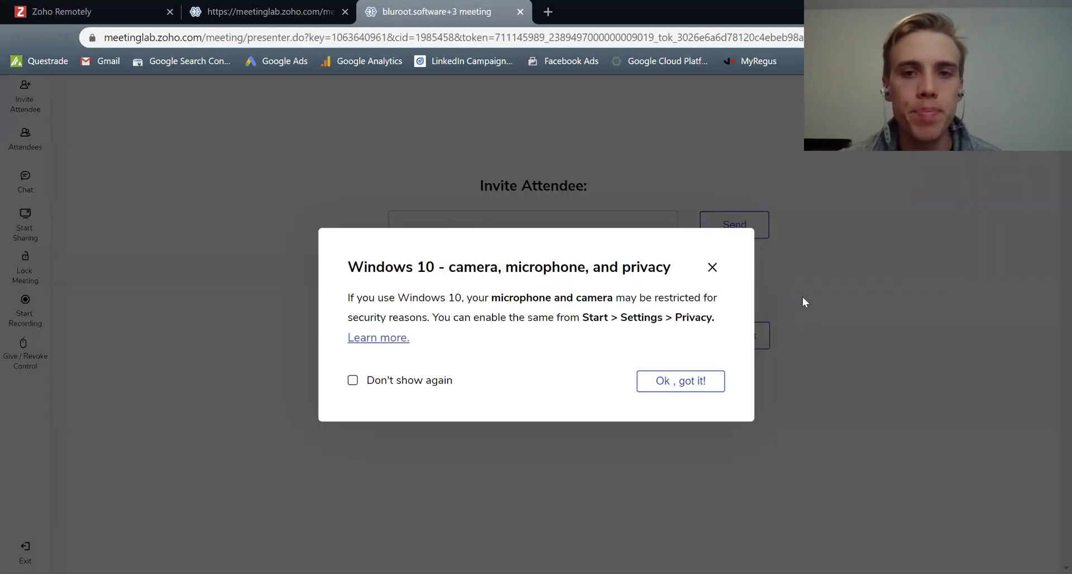
pyautogui.click(712, 268)
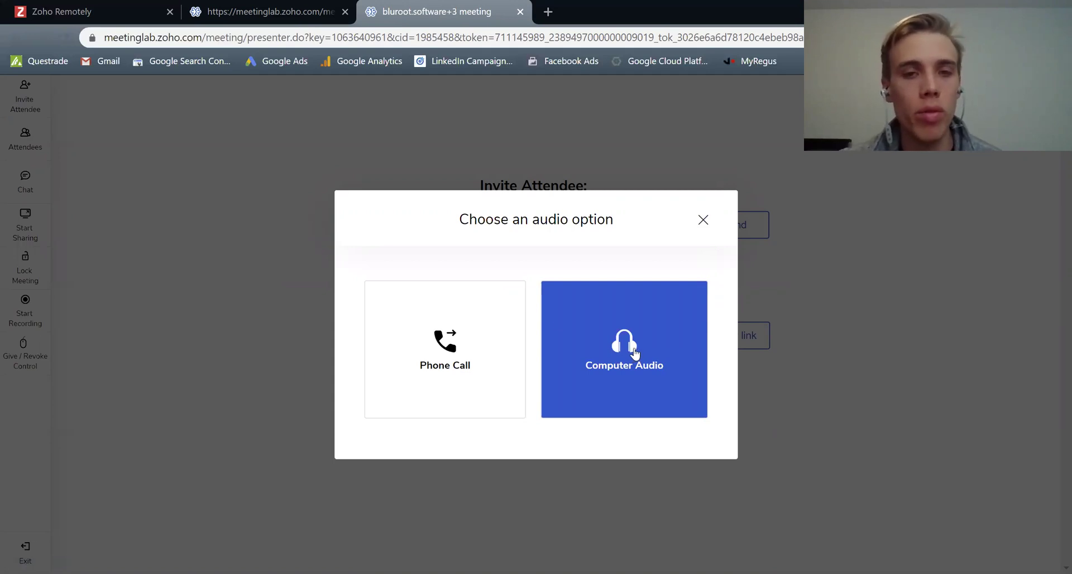
# - Examine the phone call audio option's dial-in numbers, access code and PIN, and return to the audio choices
pyautogui.click(494, 331)
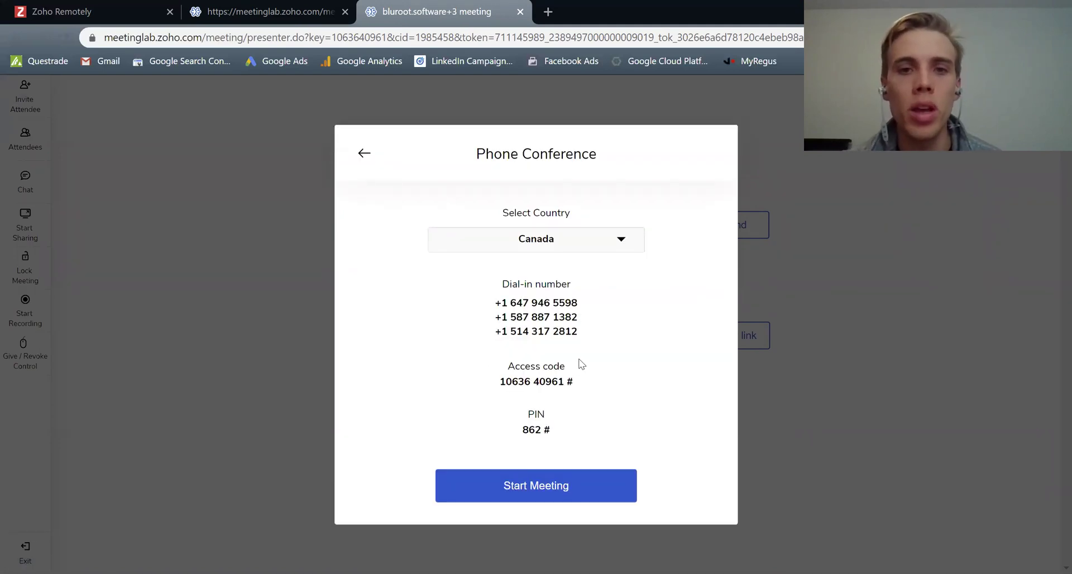
pyautogui.moveTo(492, 298); pyautogui.dragTo(525, 306)
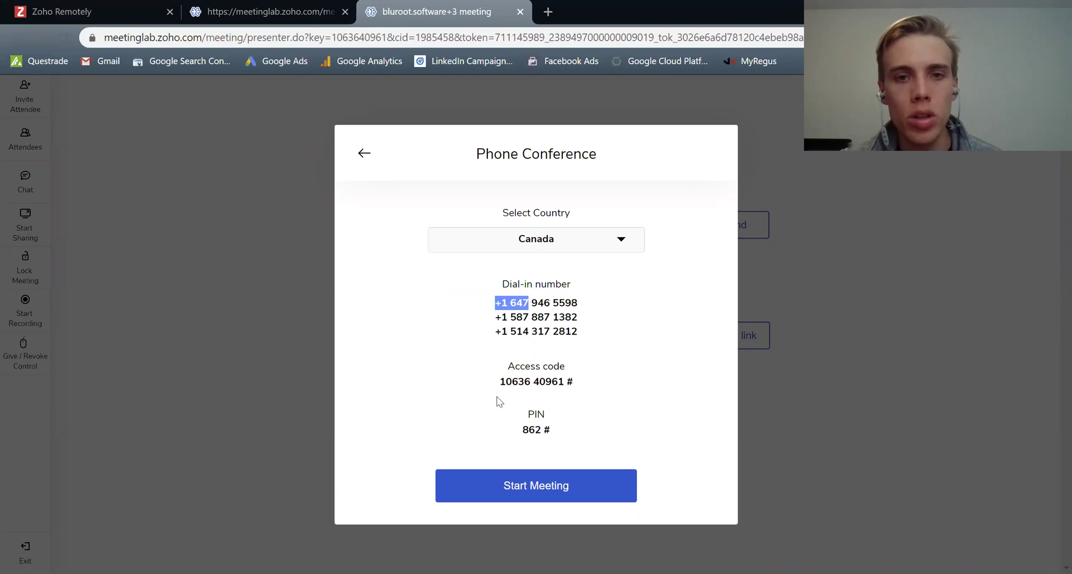
pyautogui.moveTo(499, 384); pyautogui.dragTo(573, 383)
pyautogui.moveTo(529, 429); pyautogui.dragTo(549, 439)
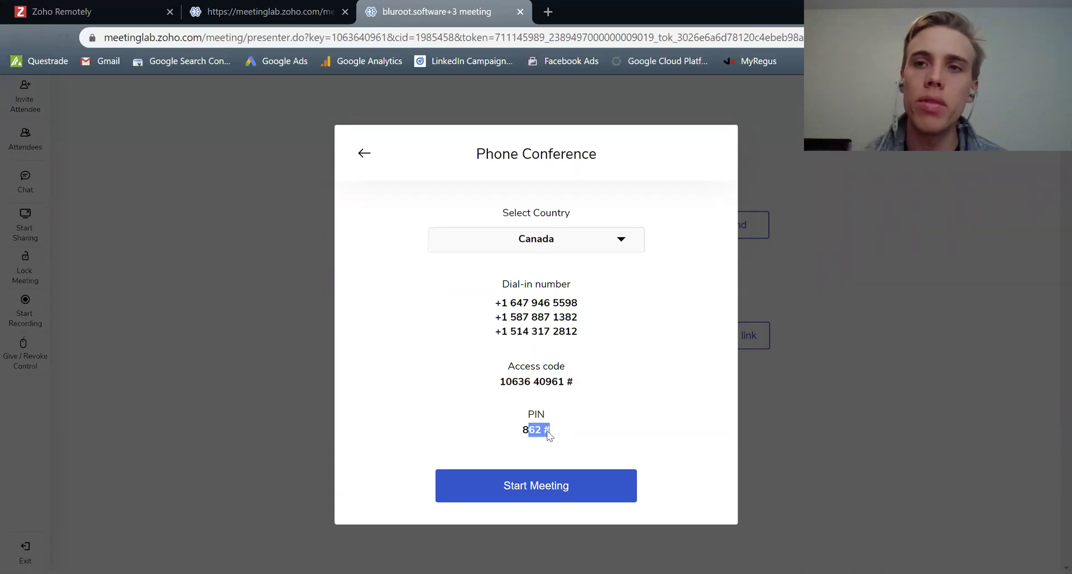
pyautogui.click(612, 436)
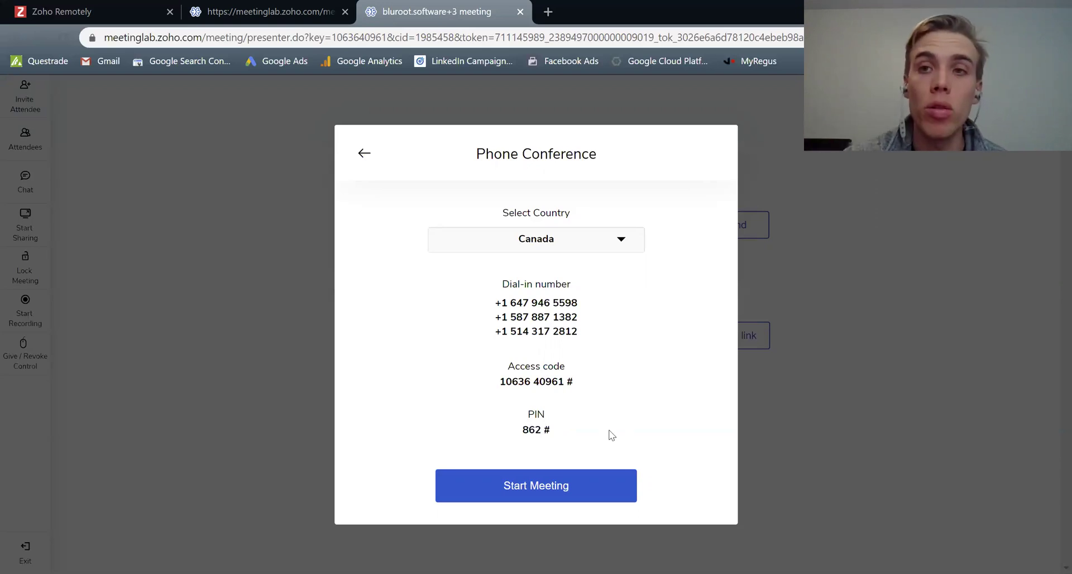
pyautogui.click(371, 161)
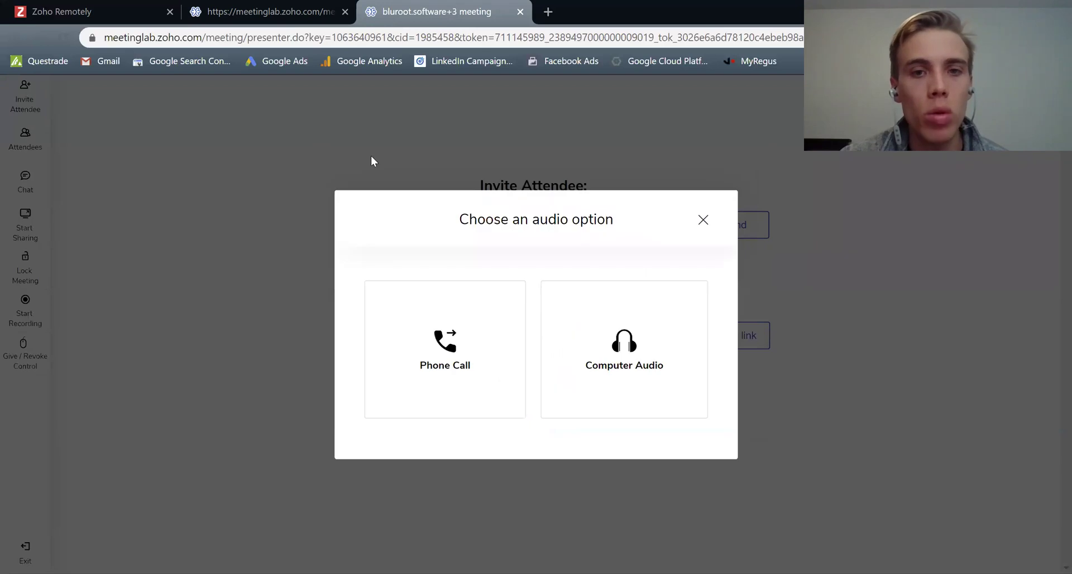
# - Skip the audio choice and dismiss the screen sharing tip to reach the meeting's invitation page
pyautogui.click(706, 221)
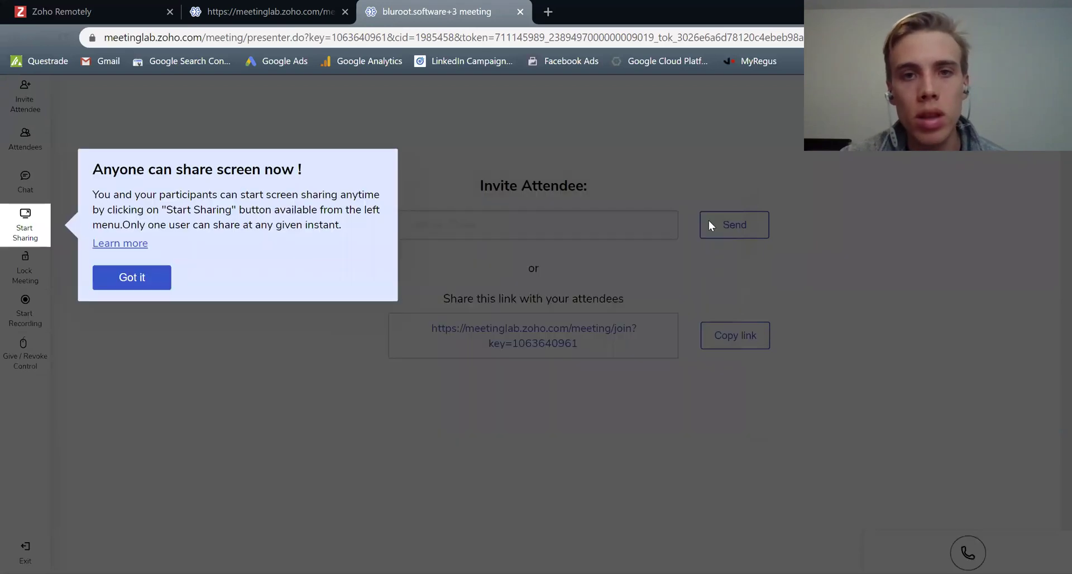
pyautogui.click(136, 279)
pyautogui.click(140, 399)
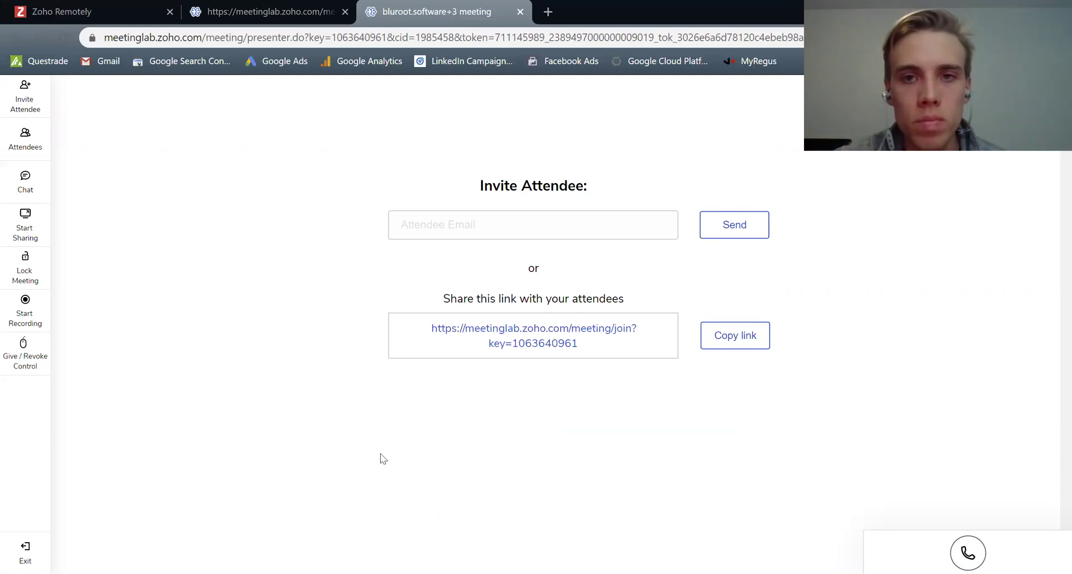
# - Send a meeting invitation to the attendee's email address
pyautogui.click(421, 228)
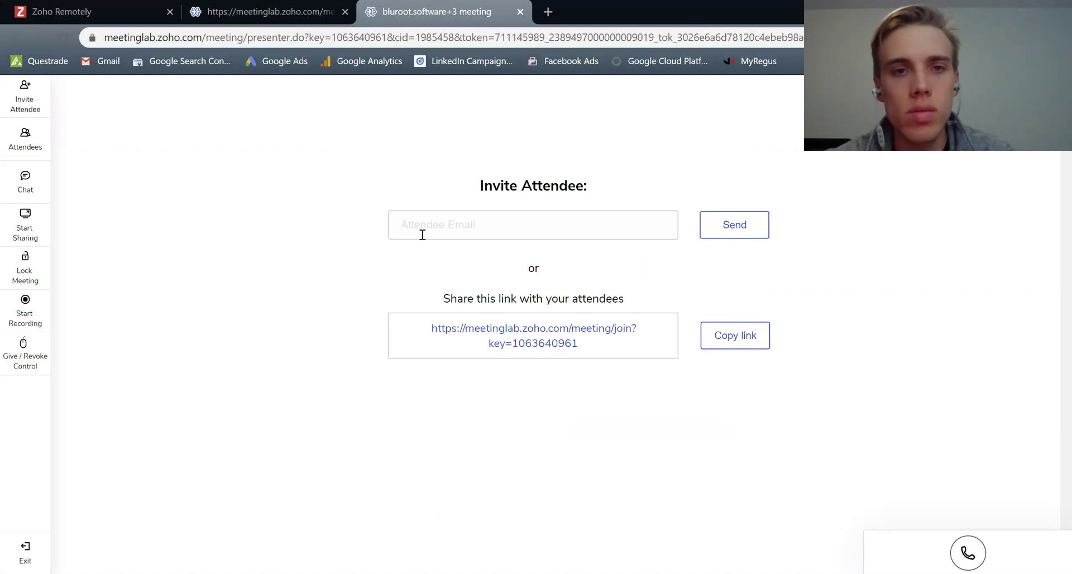
pyautogui.write('test.test@gmail.com')
pyautogui.click(720, 223)
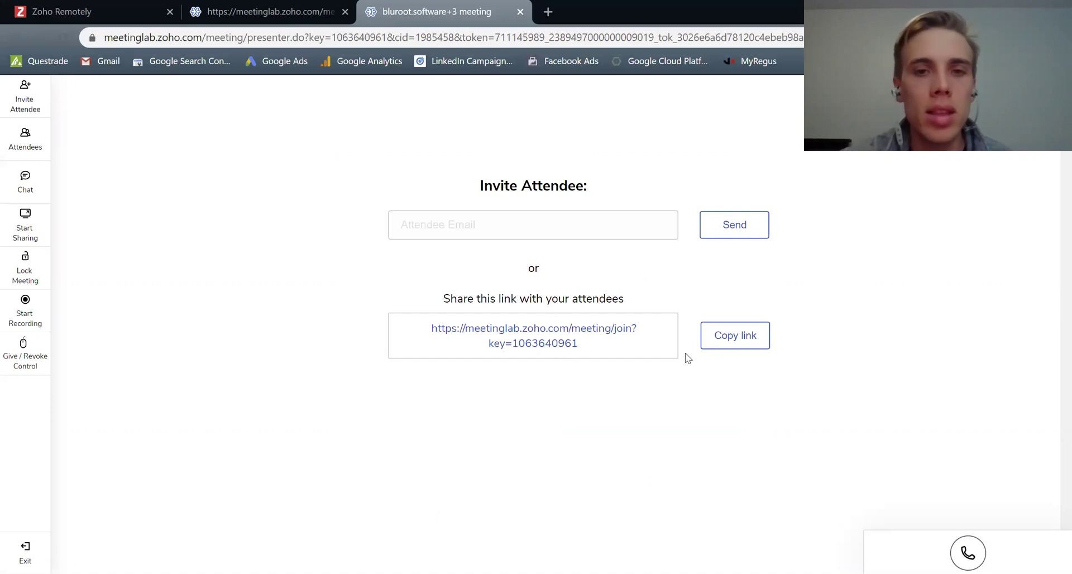
# - Look over the shareable meeting link, the attendee invitation options and the attendee list with its mute controls
pyautogui.moveTo(578, 344); pyautogui.dragTo(442, 331)
pyautogui.click(444, 413)
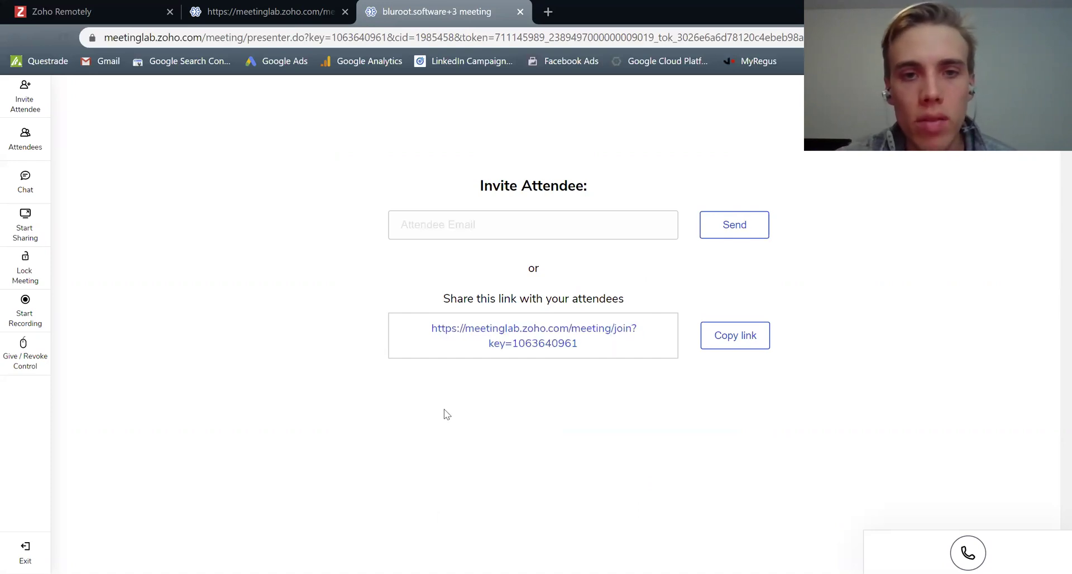
pyautogui.click(31, 106)
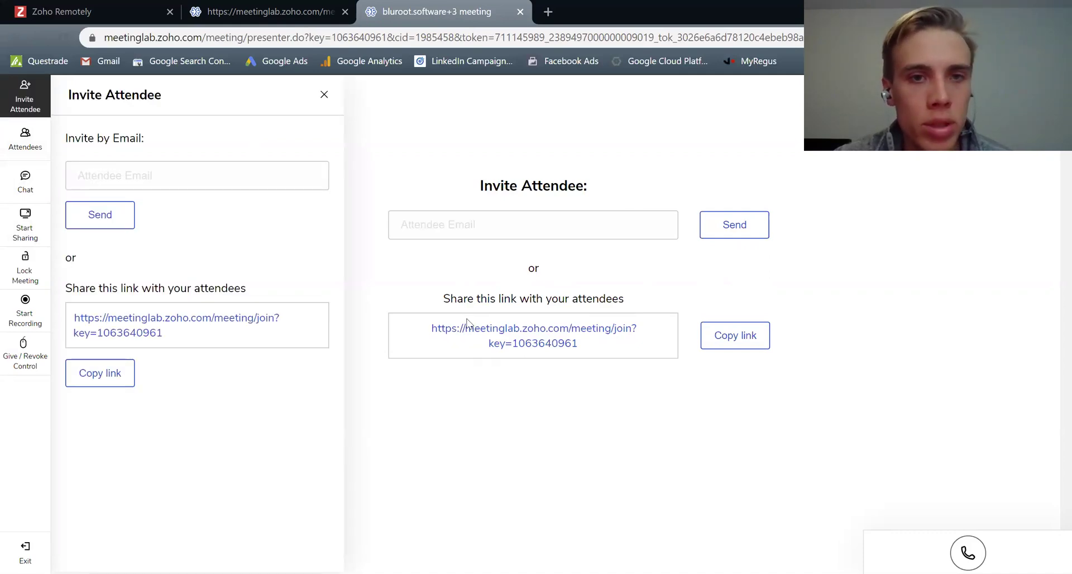
pyautogui.click(324, 95)
pyautogui.click(40, 144)
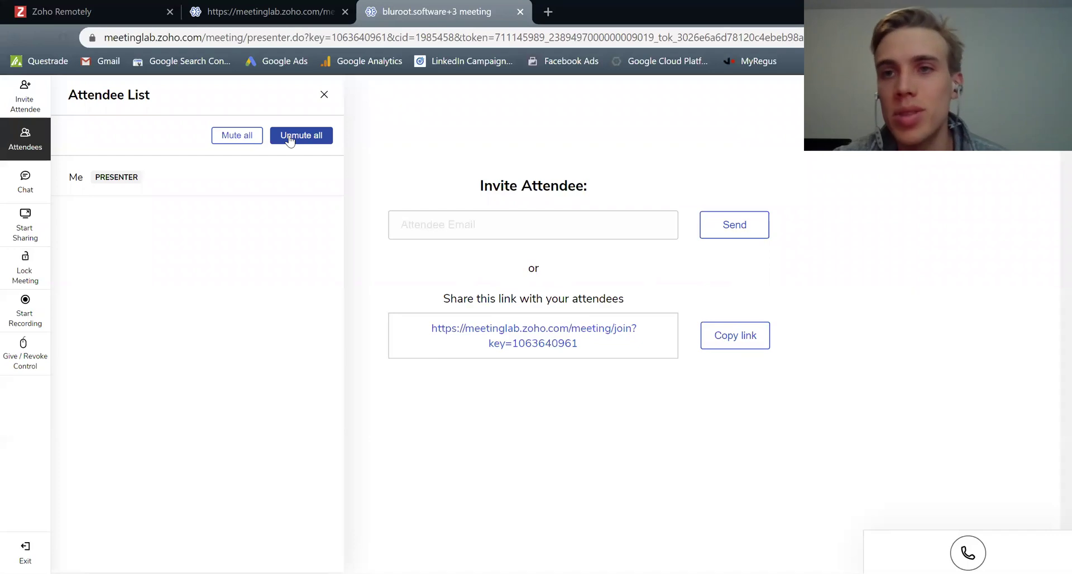
pyautogui.click(324, 93)
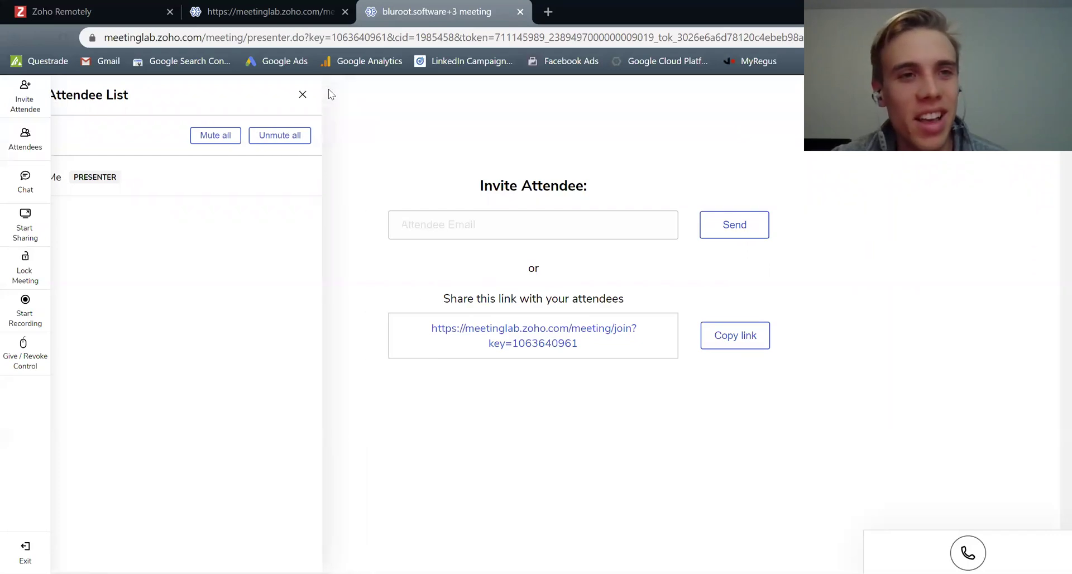
# - Send the message "What's going on?" in the meeting chat and close the chat
pyautogui.click(27, 183)
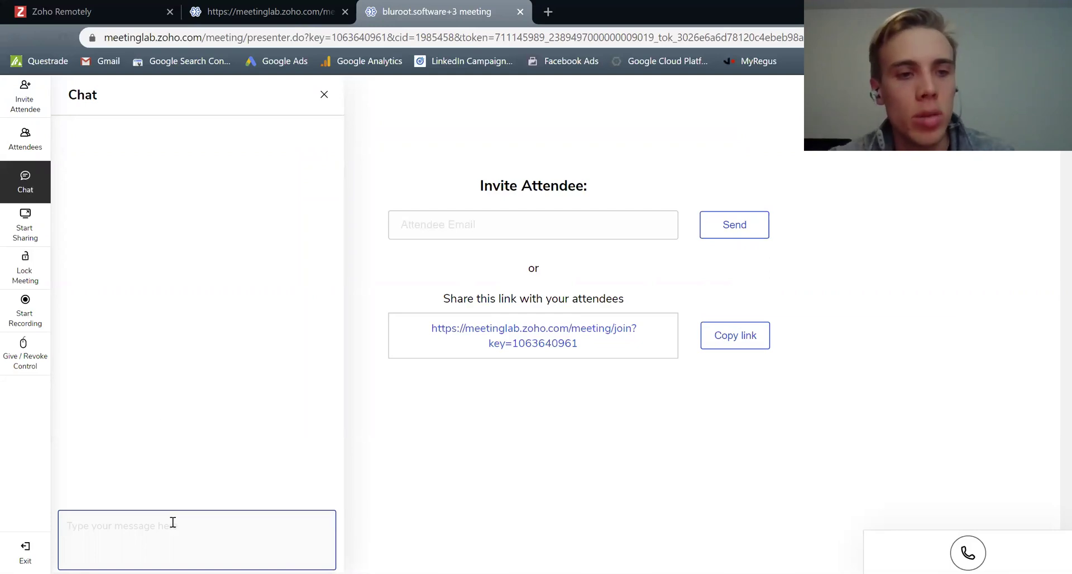
pyautogui.write("What's ")
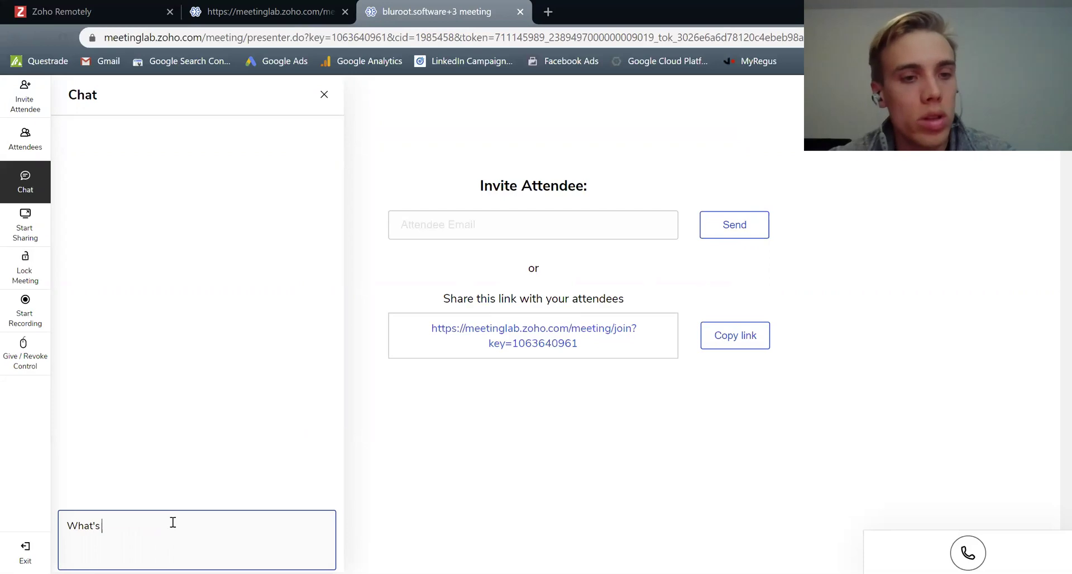
pyautogui.write('going on?')
pyautogui.press('Return')
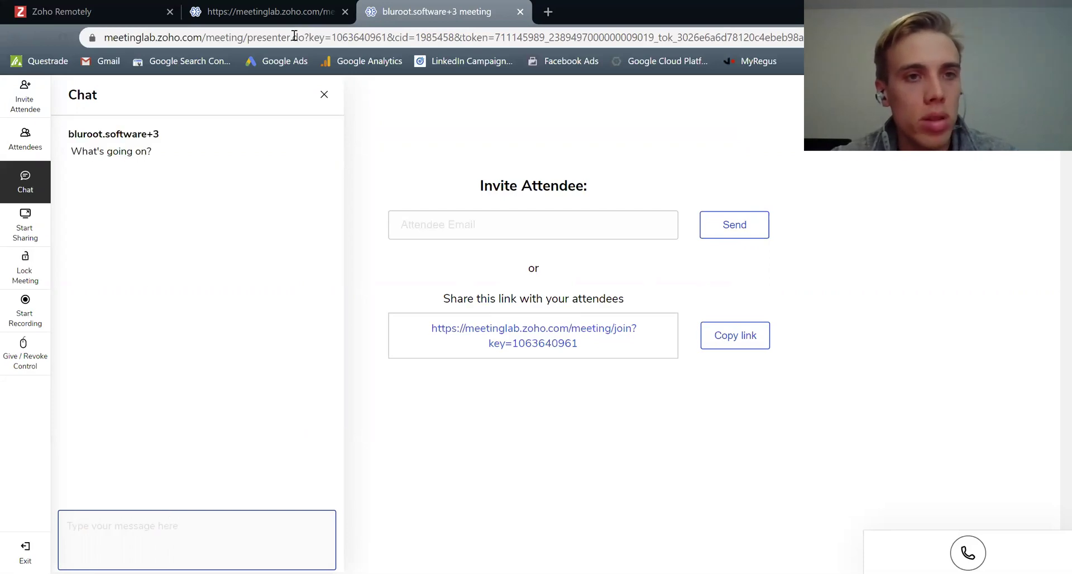
pyautogui.click(324, 94)
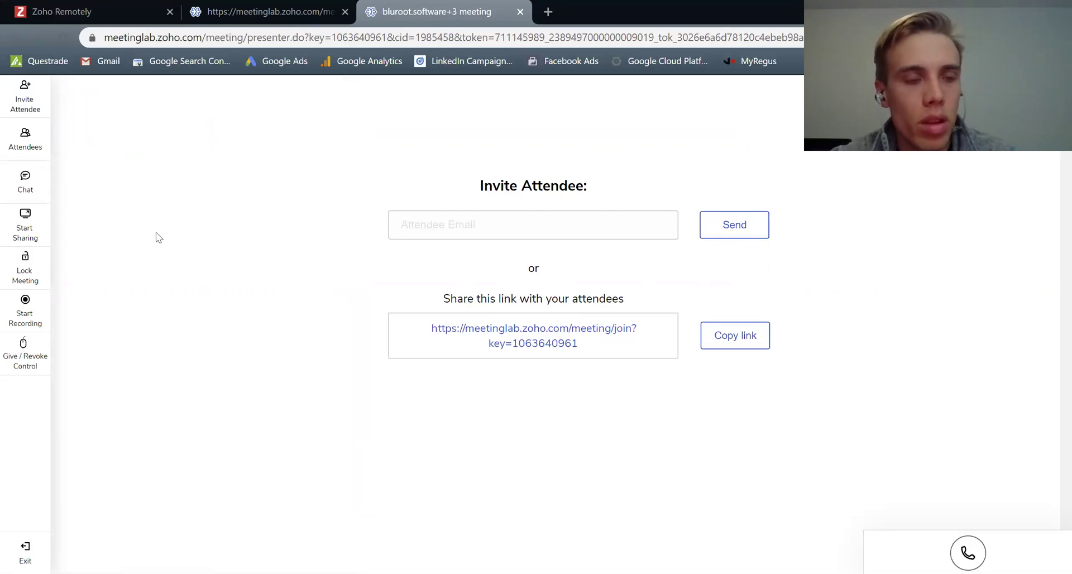
# - Review the screen sharing choices for application windows and Chrome tabs, and leave without sharing anything
pyautogui.click(36, 221)
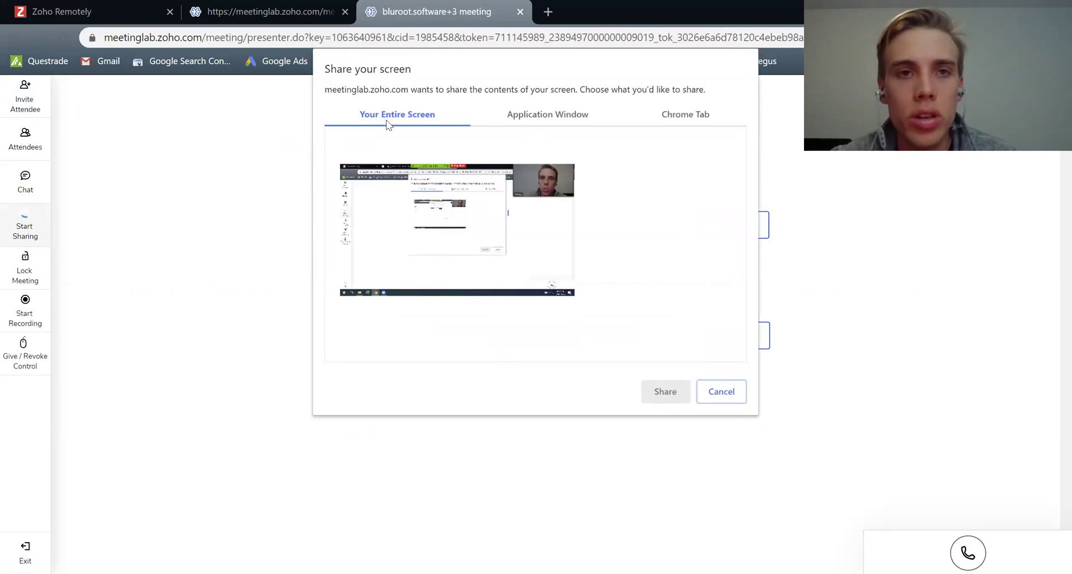
pyautogui.click(550, 117)
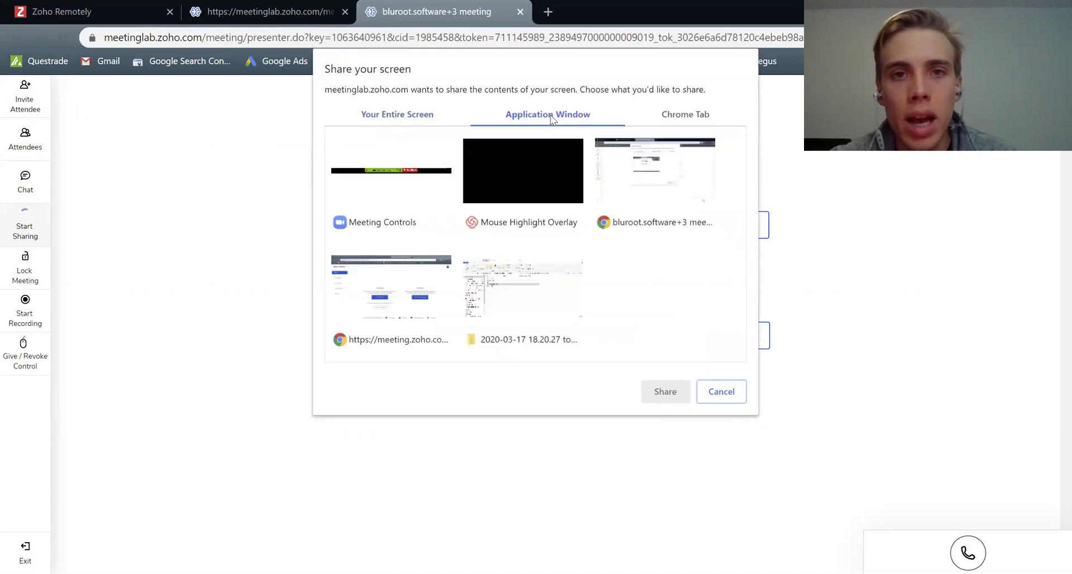
pyautogui.click(672, 117)
pyautogui.click(583, 117)
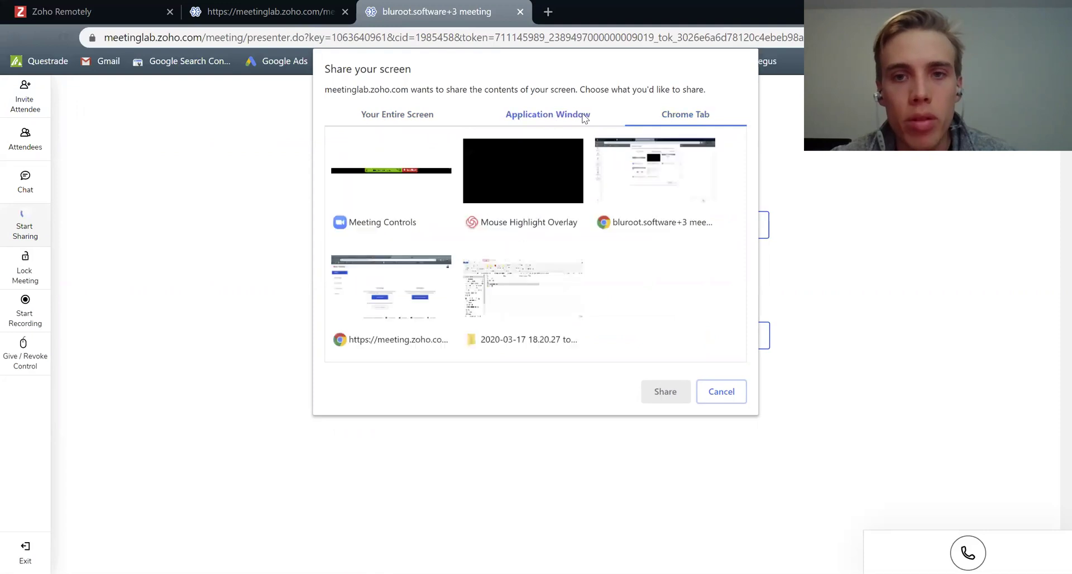
pyautogui.click(726, 397)
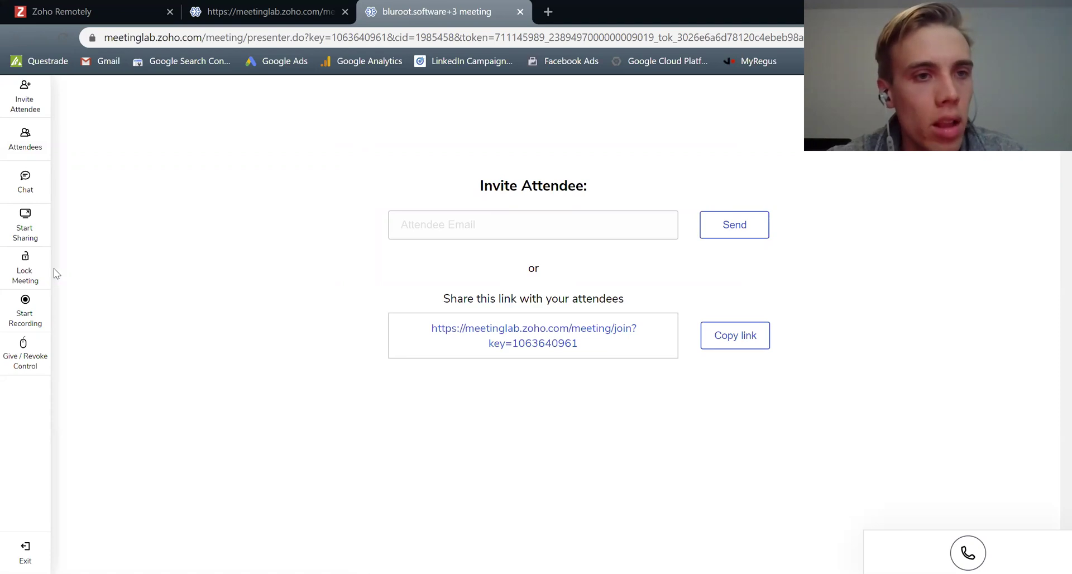
# - Lock the meeting against new participants and unlock it again
pyautogui.click(34, 271)
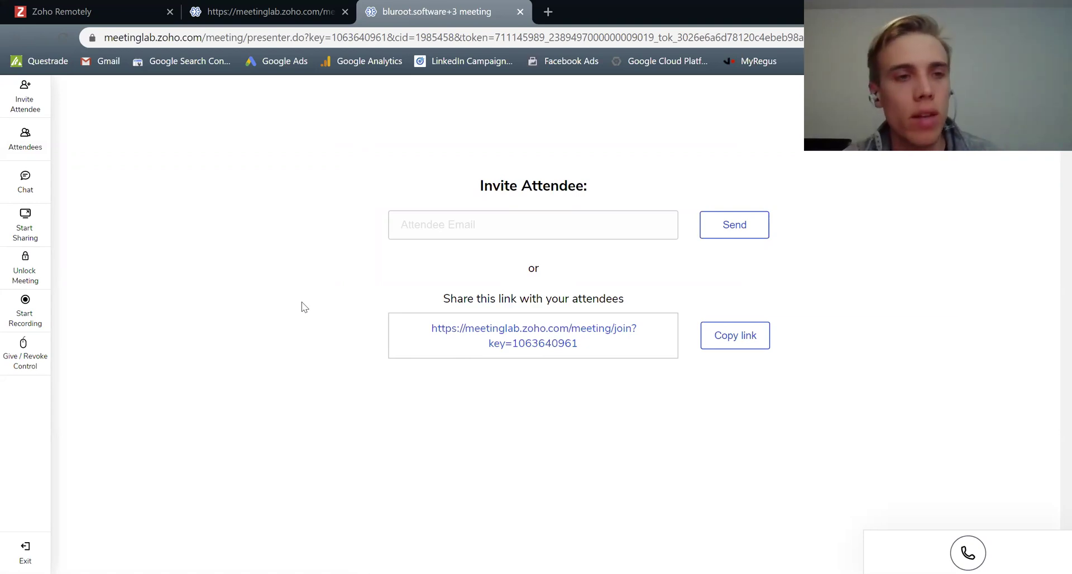
pyautogui.click(28, 276)
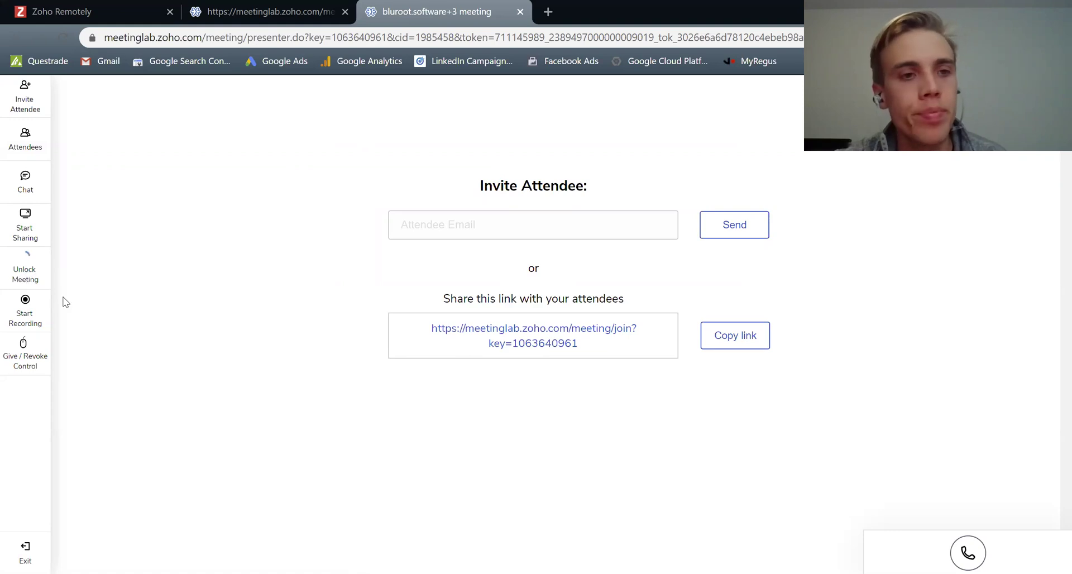
# - Start recording the meeting and stop the recording after a short while
pyautogui.click(24, 315)
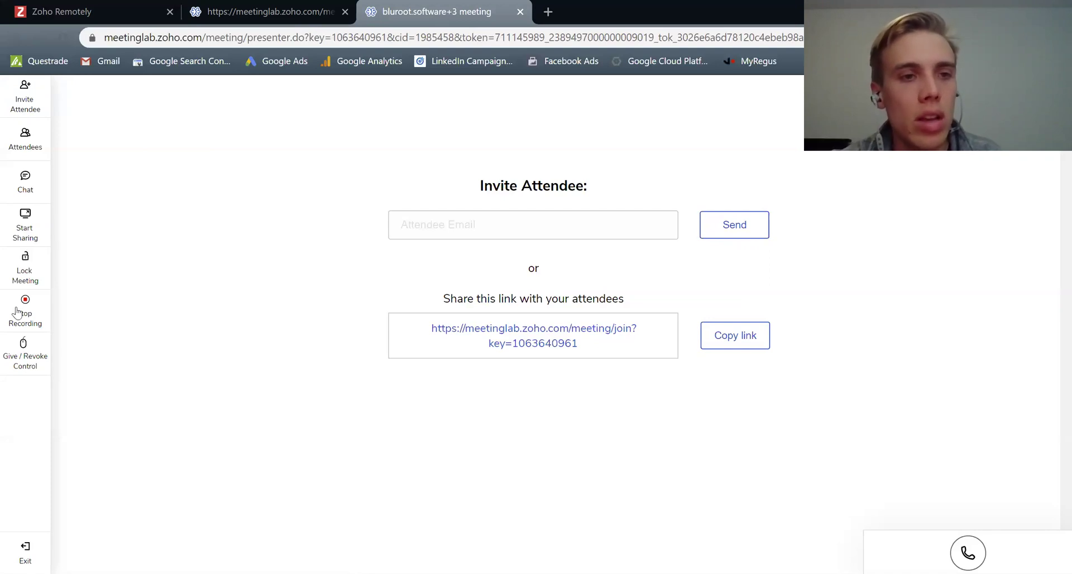
pyautogui.click(18, 311)
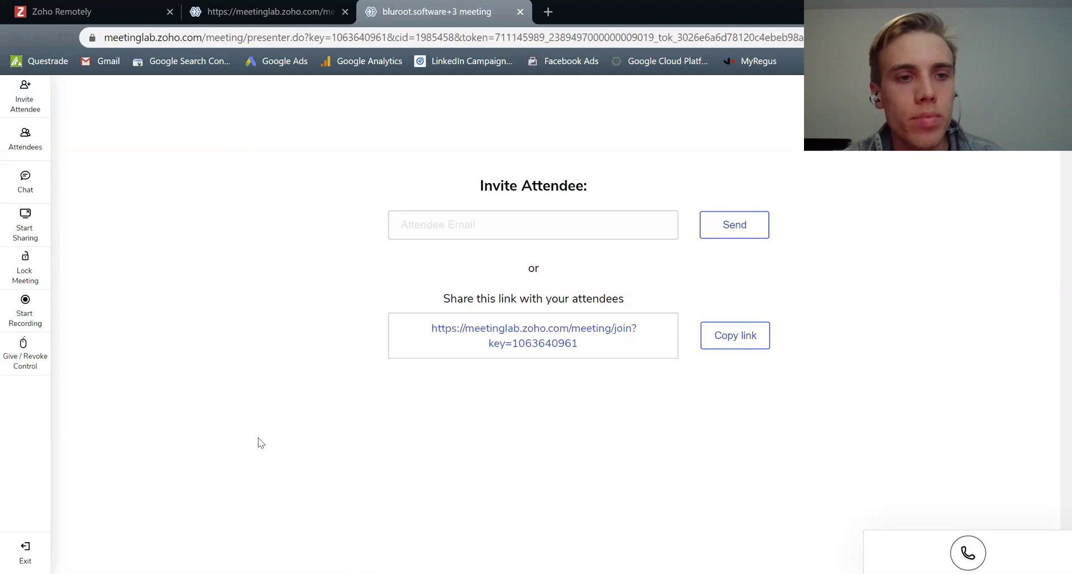
# - Examine the options for giving a meeting participant remote control of the screen
pyautogui.click(49, 362)
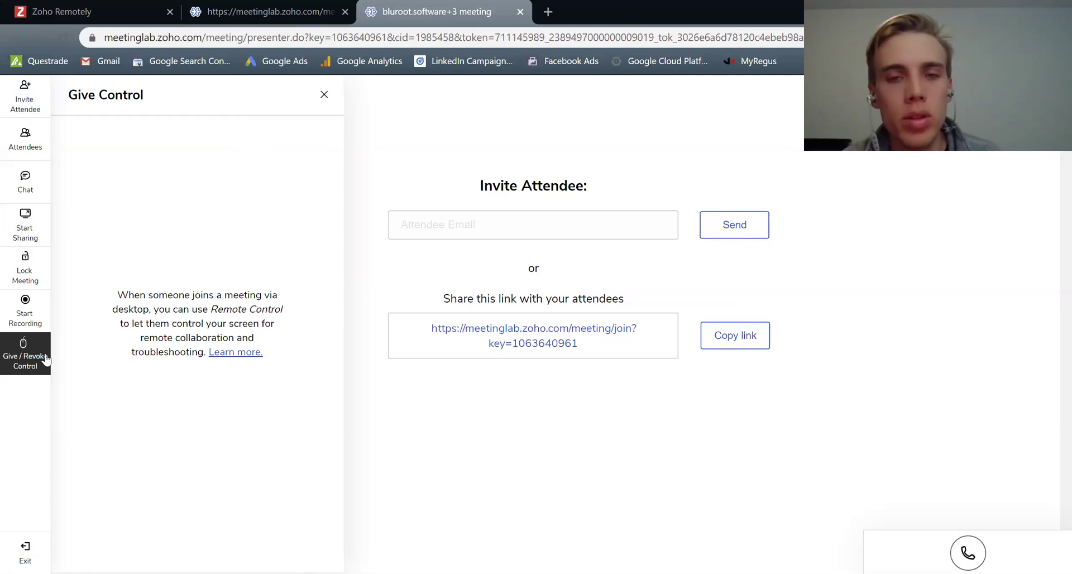
# - Close the remote control information and review the meeting's audio options without choosing one
pyautogui.moveTo(183, 326); pyautogui.dragTo(211, 330)
pyautogui.click(211, 331)
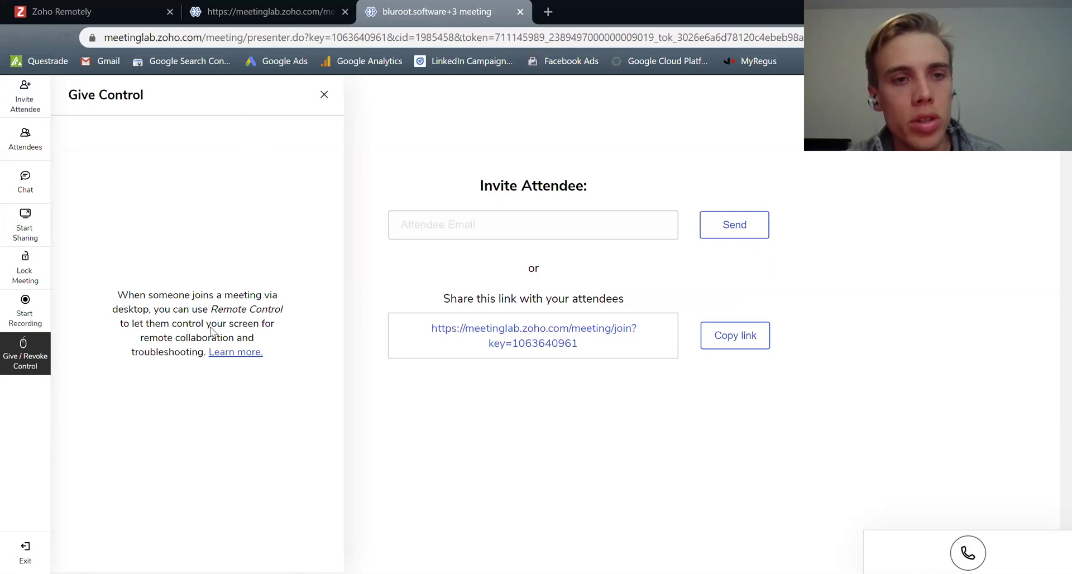
pyautogui.click(323, 94)
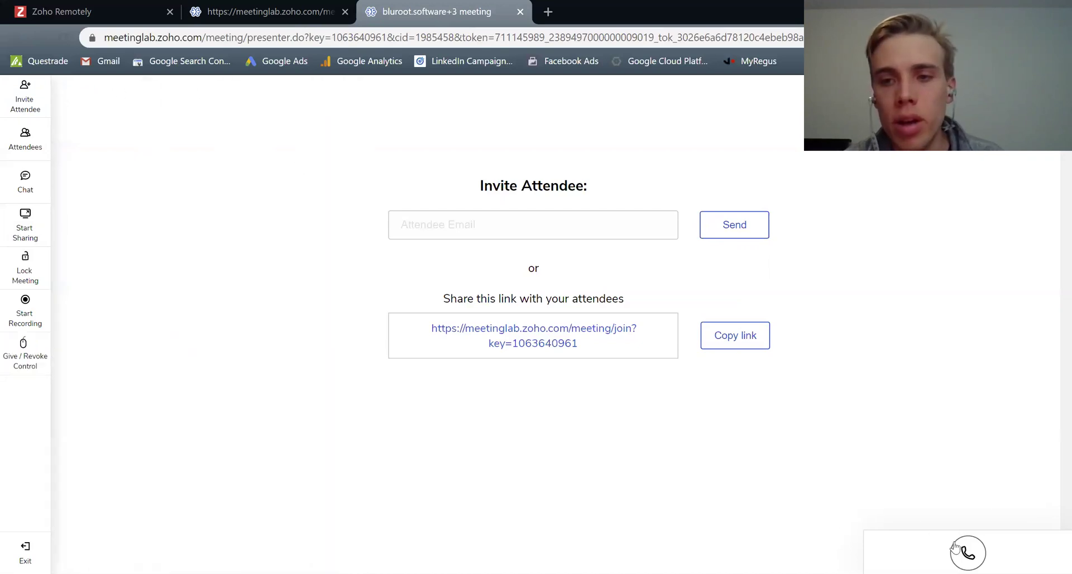
pyautogui.click(967, 553)
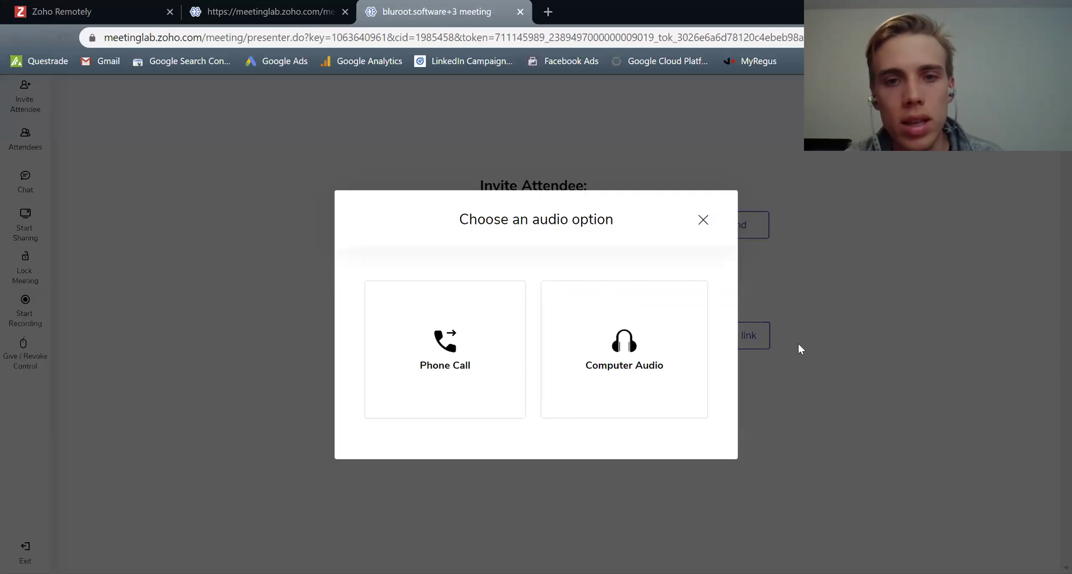
pyautogui.click(704, 220)
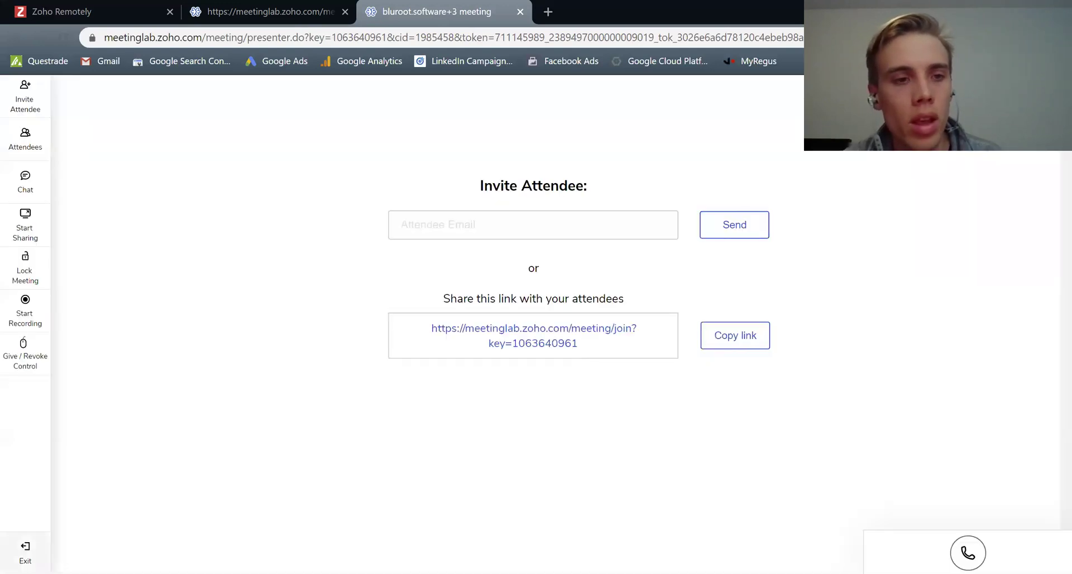
# - Exit the running meeting and close its post-session page
pyautogui.click(25, 552)
pyautogui.click(474, 373)
pyautogui.click(671, 365)
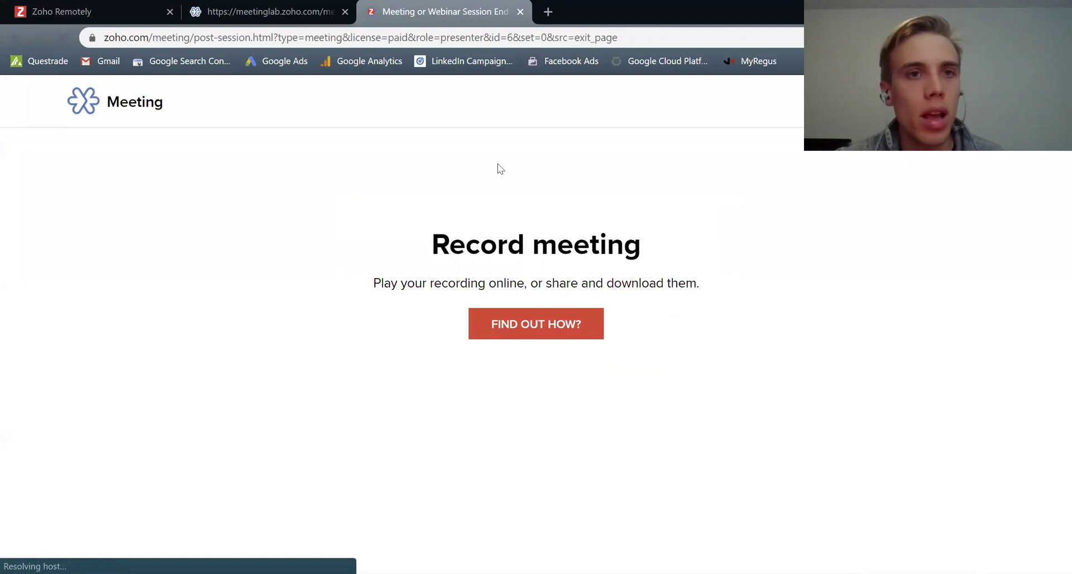
pyautogui.hotkey('ctrl', 'w')
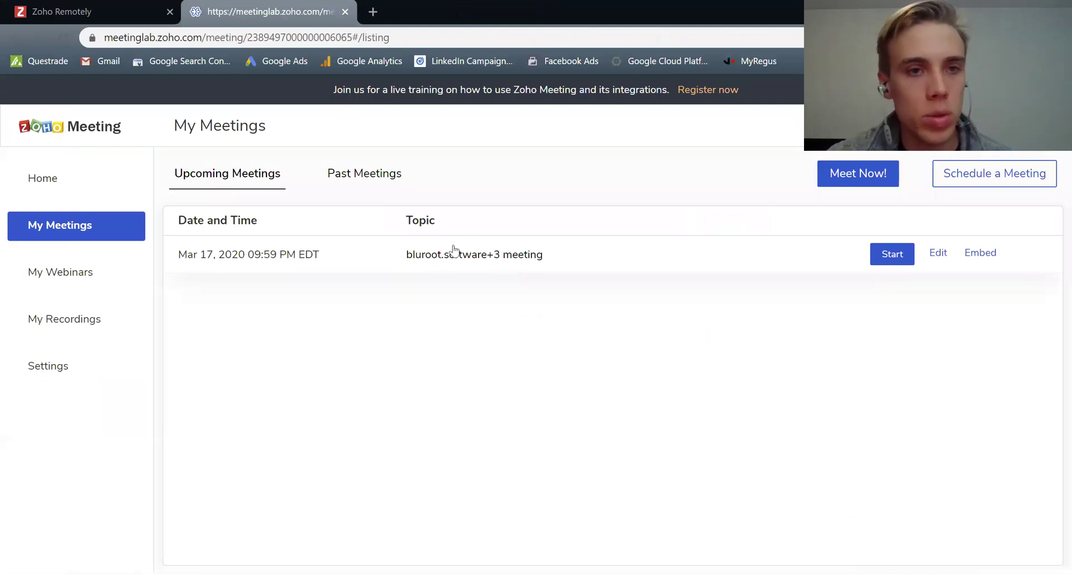
# - Review the past and upcoming meeting lists, then open the recorded meeting for playback and return to the recordings list
pyautogui.click(364, 174)
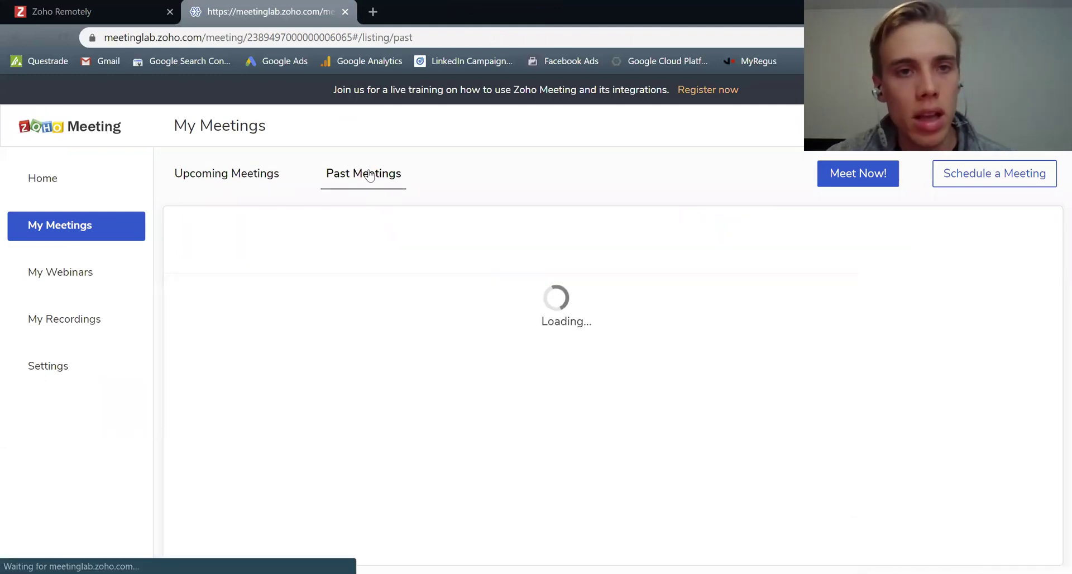
pyautogui.click(256, 177)
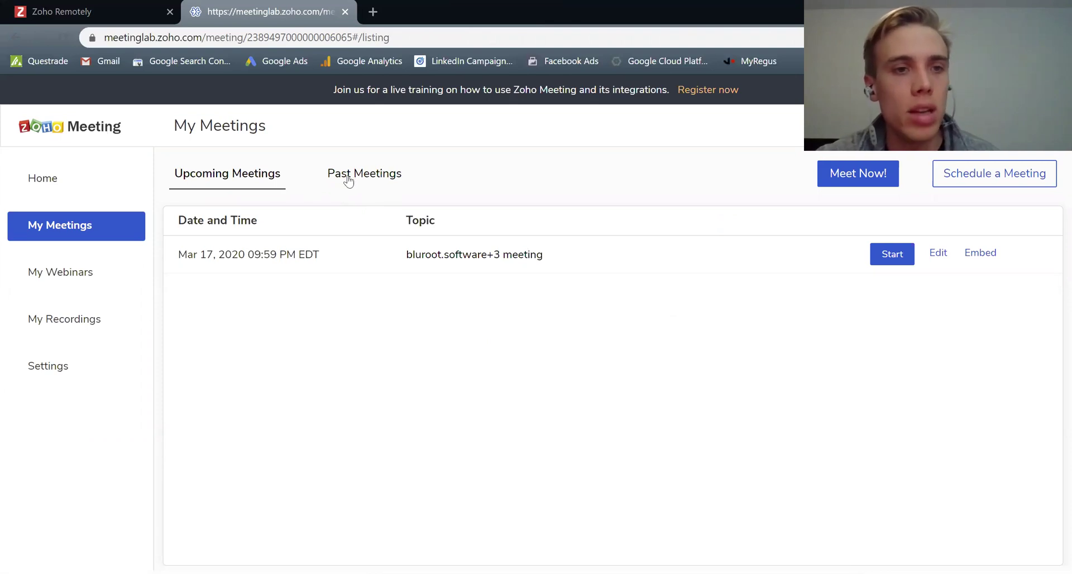
pyautogui.click(68, 317)
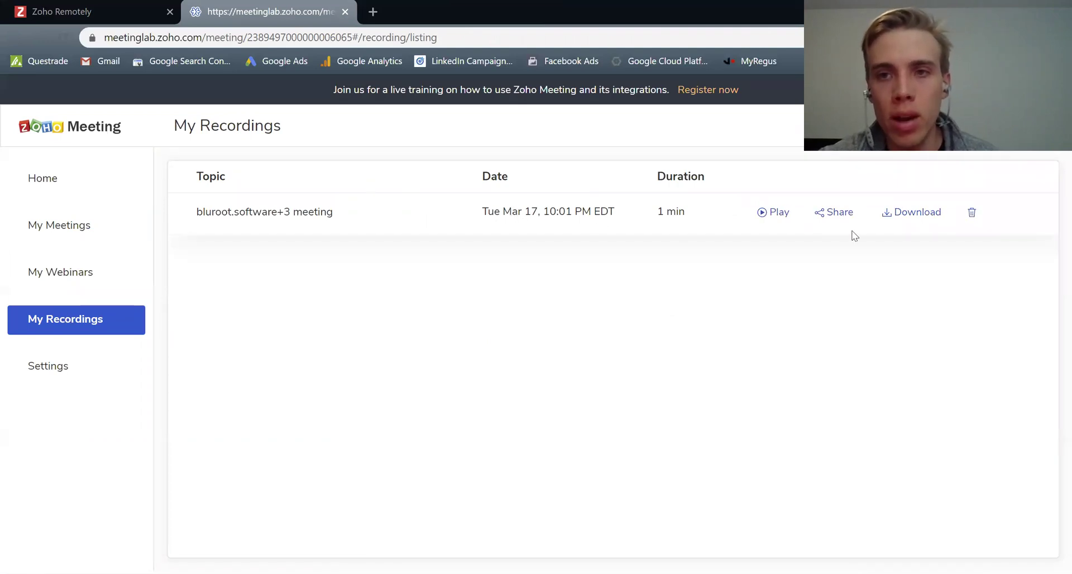
pyautogui.click(775, 213)
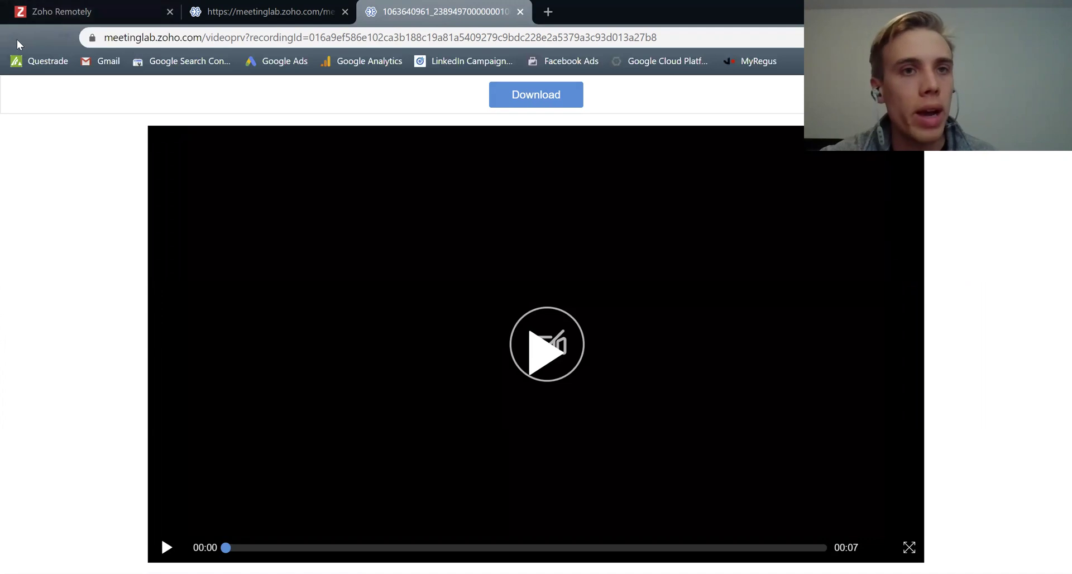
pyautogui.hotkey('ctrl', 'shift', 'Tab')
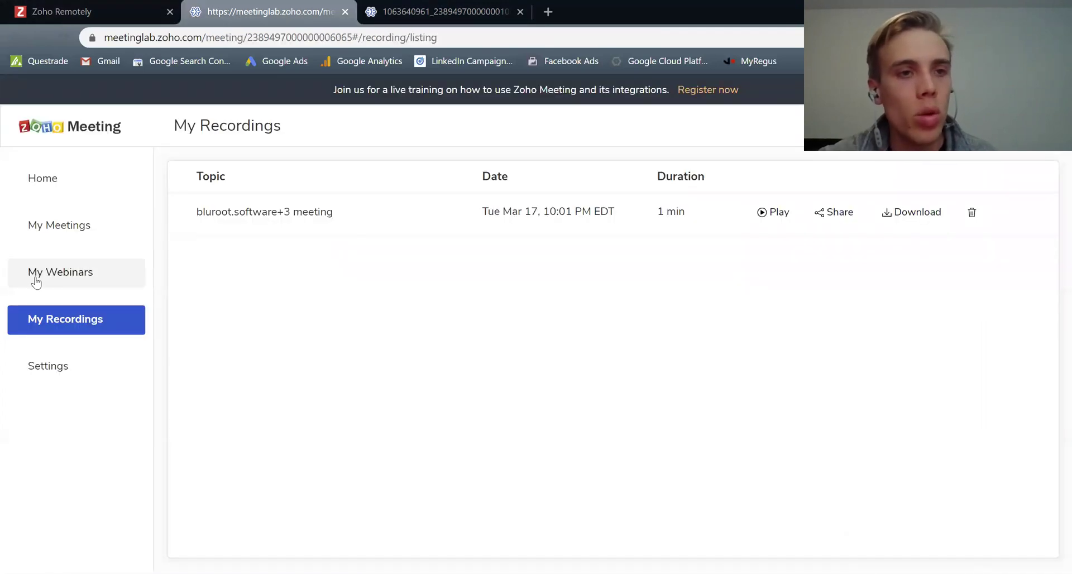
# - Schedule a webinar titled "New Webinar" for Mar 19, 2020, keeping the default time and duration
pyautogui.click(49, 280)
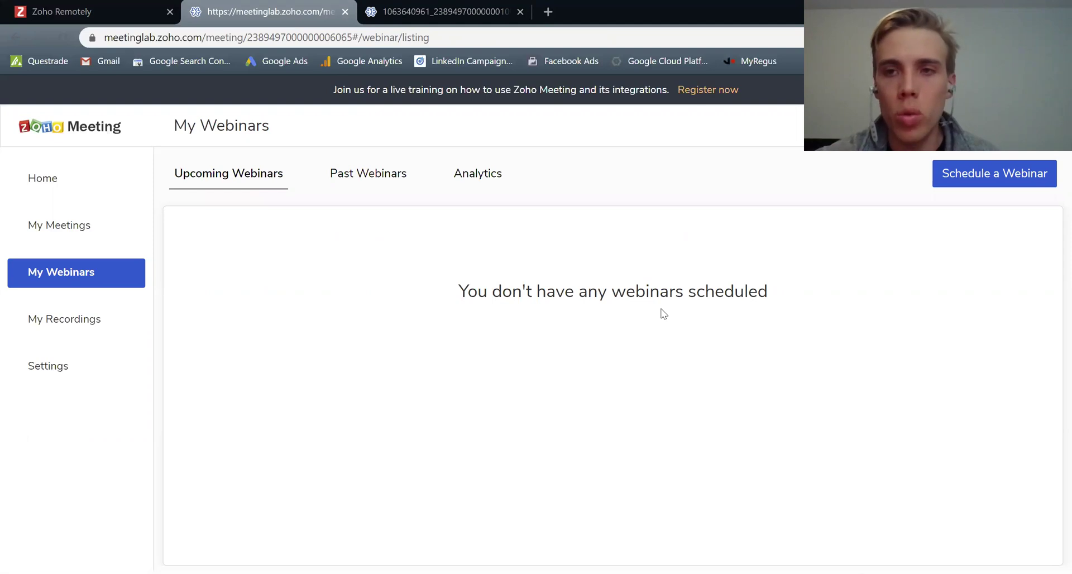
pyautogui.click(983, 179)
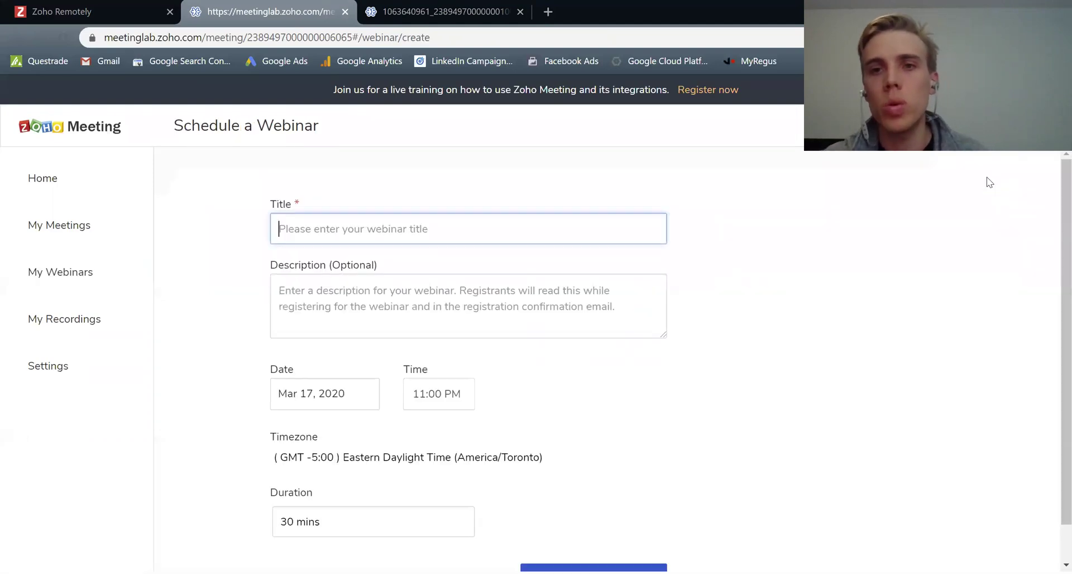
pyautogui.write('New ')
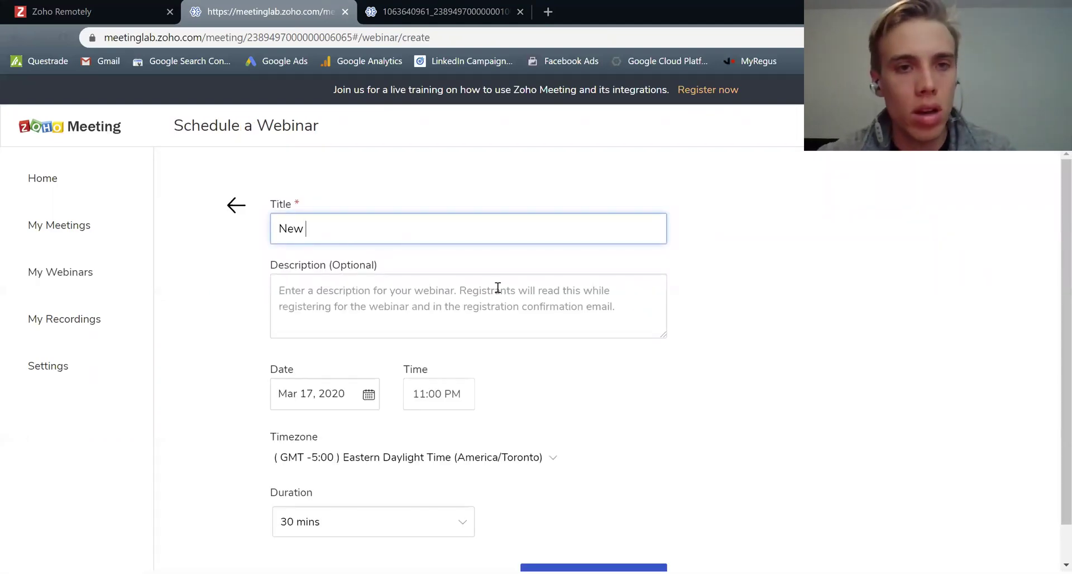
pyautogui.write('Webinar')
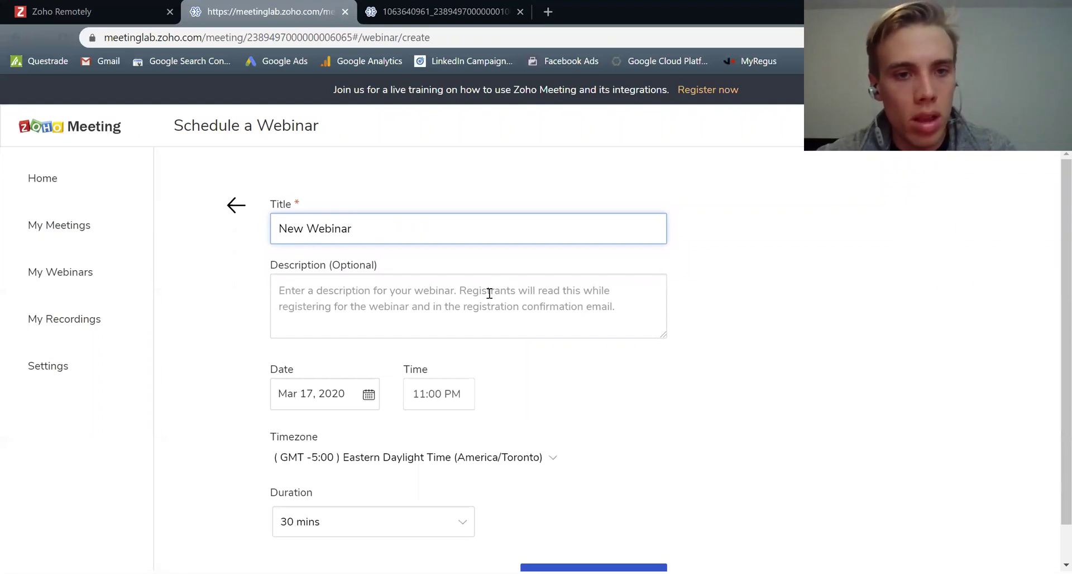
pyautogui.click(354, 399)
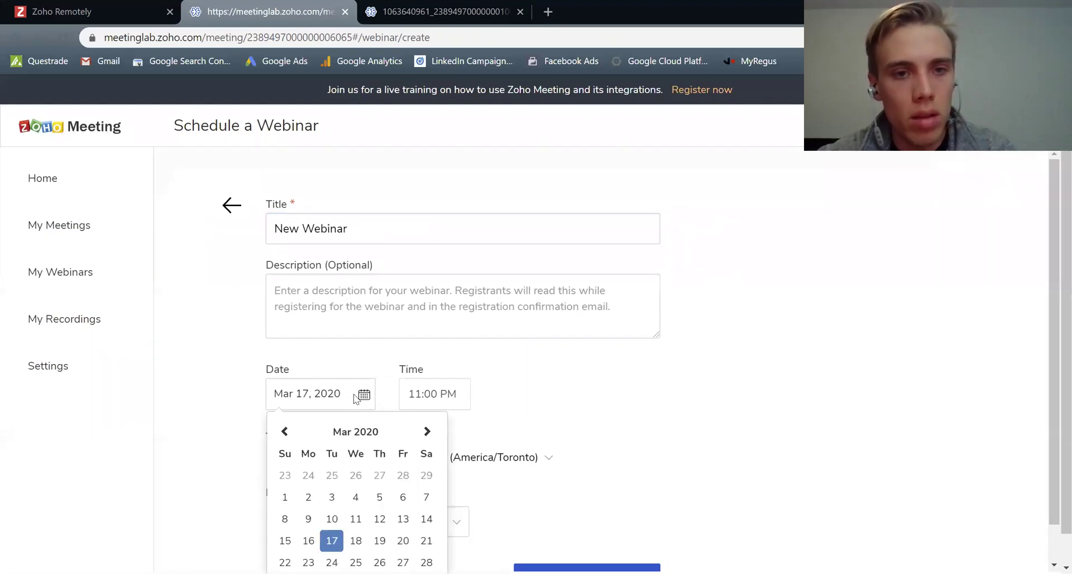
pyautogui.click(378, 538)
pyautogui.scroll(-1, 591, 516)
pyautogui.click(581, 540)
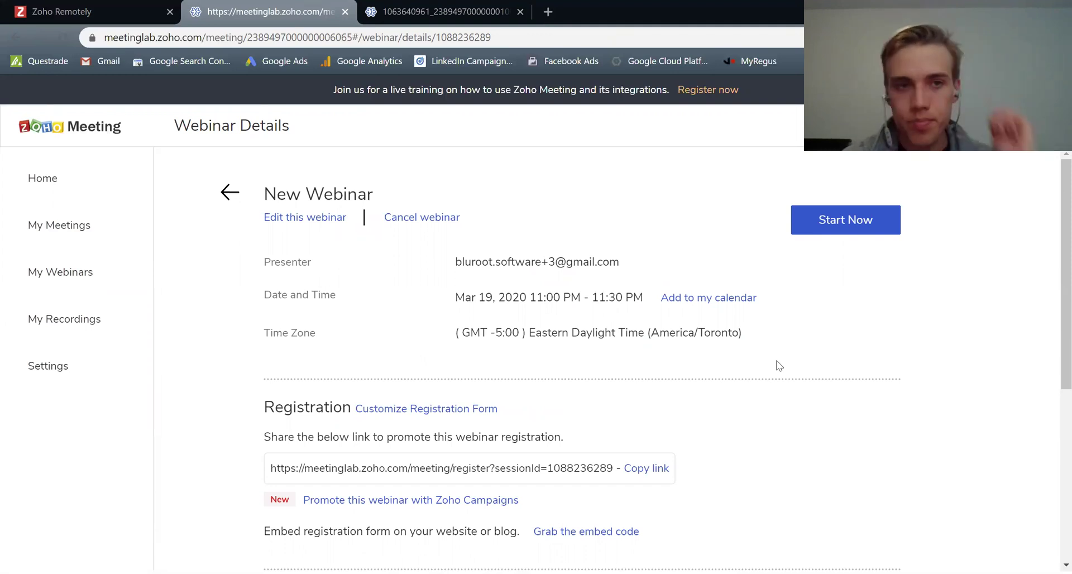
# - Examine the webinar's registration link, promotion option and registration form embed code
pyautogui.scroll(-1, 491, 368)
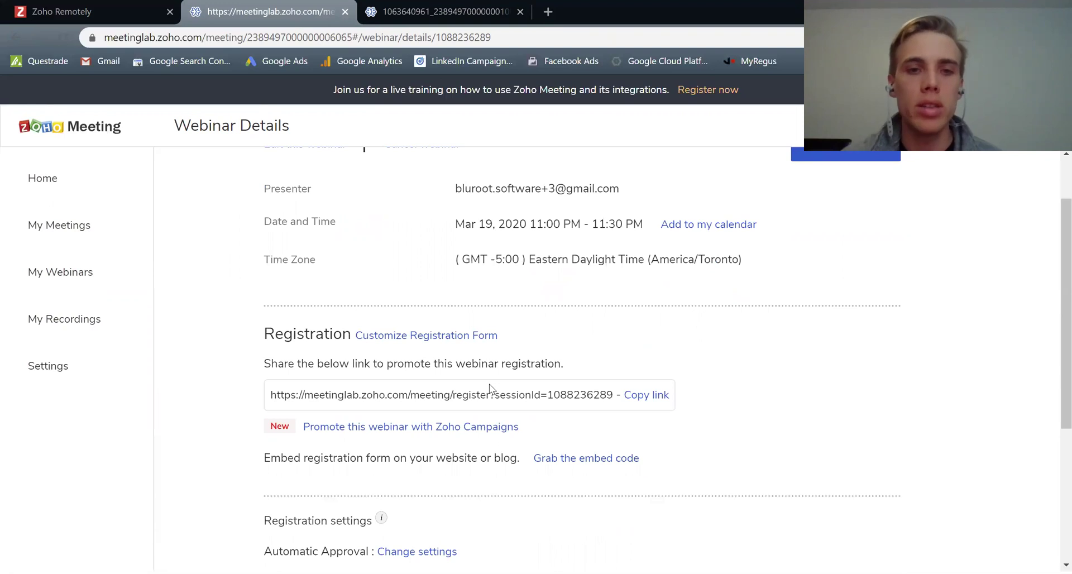
pyautogui.moveTo(274, 336); pyautogui.dragTo(348, 337)
pyautogui.click(342, 389)
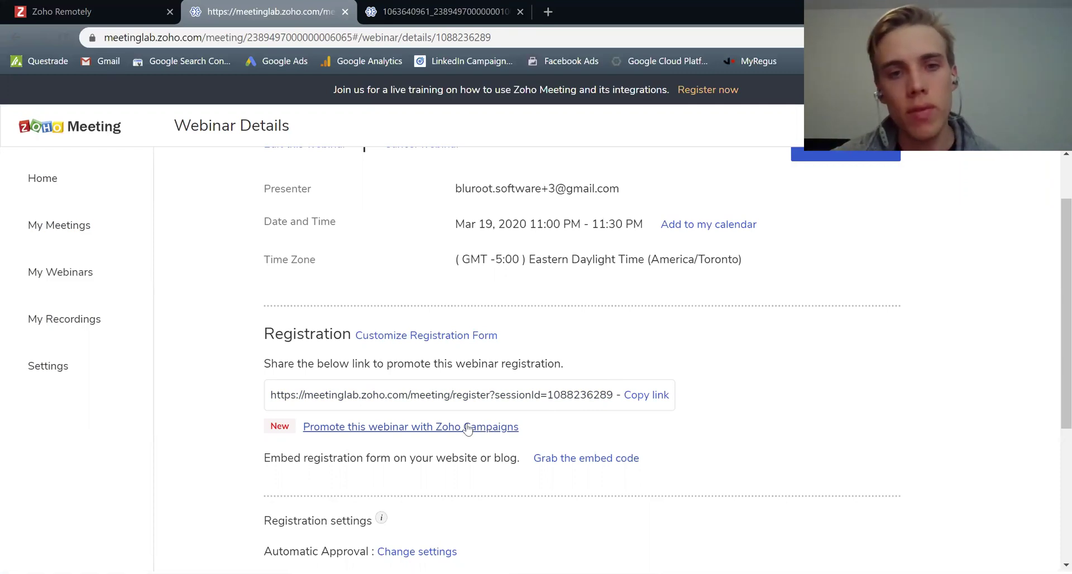
pyautogui.scroll(-1, 491, 427)
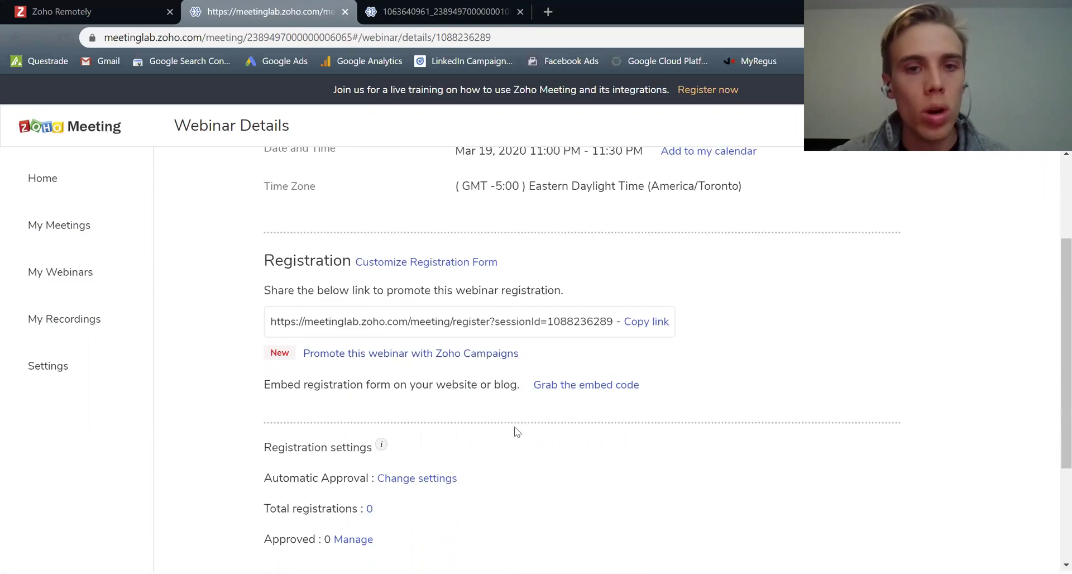
pyautogui.click(568, 389)
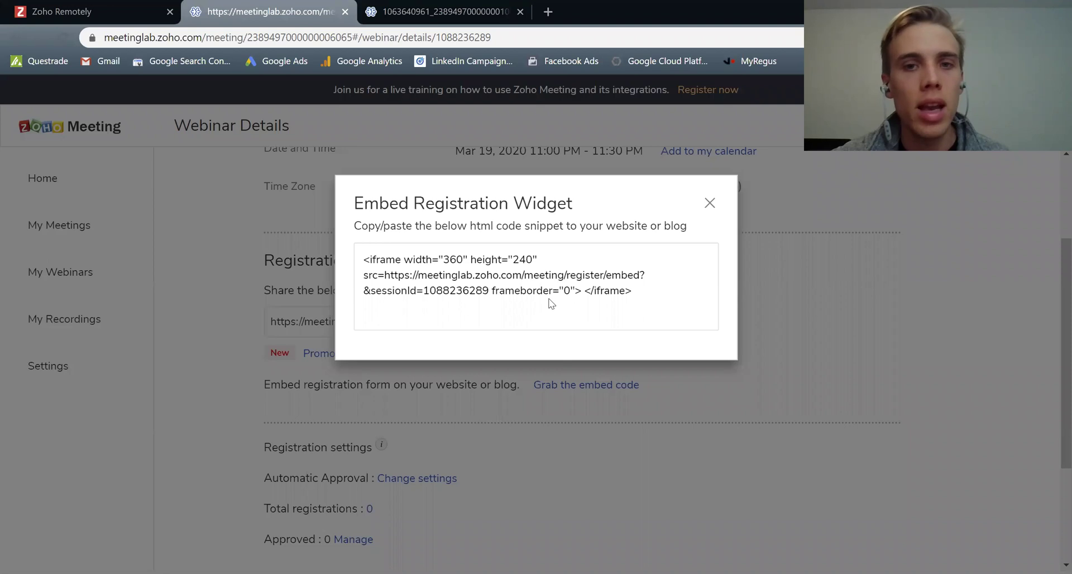
pyautogui.click(709, 202)
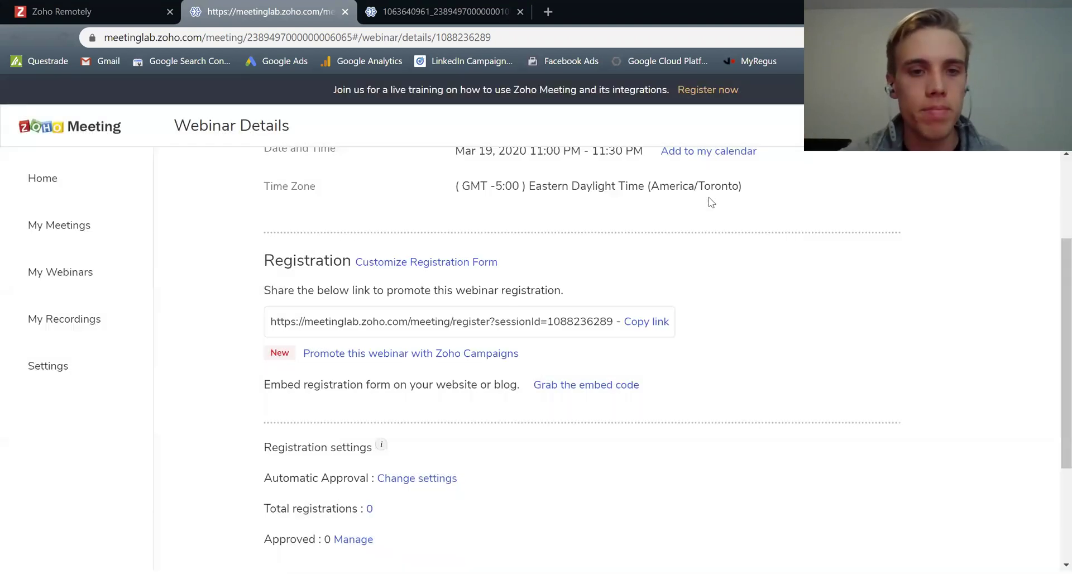
# - Review the webinar's registration settings, co-organizers and polls, and return to the home page
pyautogui.scroll(-2, 382, 391)
pyautogui.scroll(-1, 382, 393)
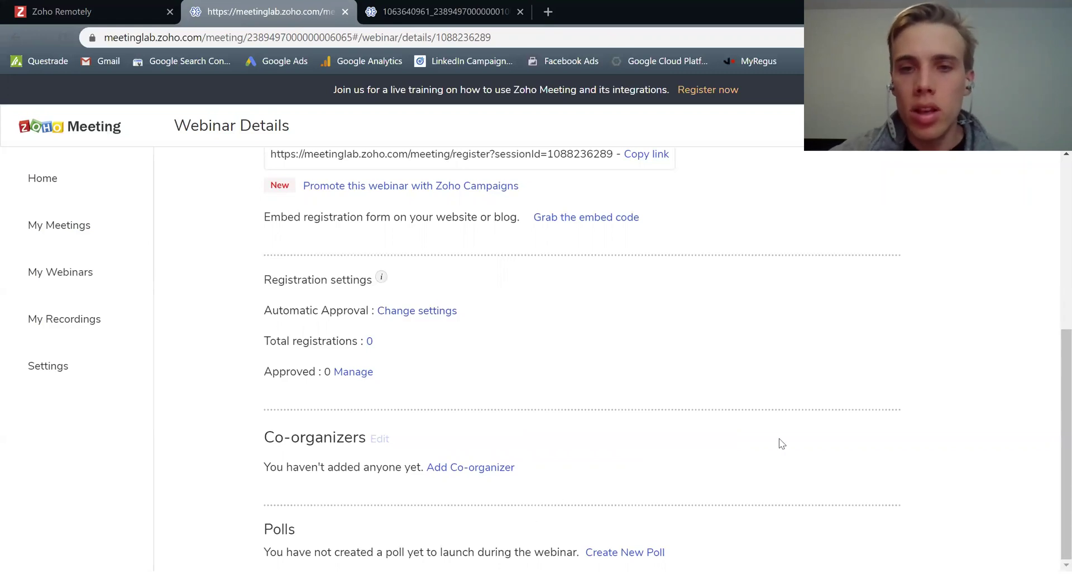
pyautogui.click(87, 187)
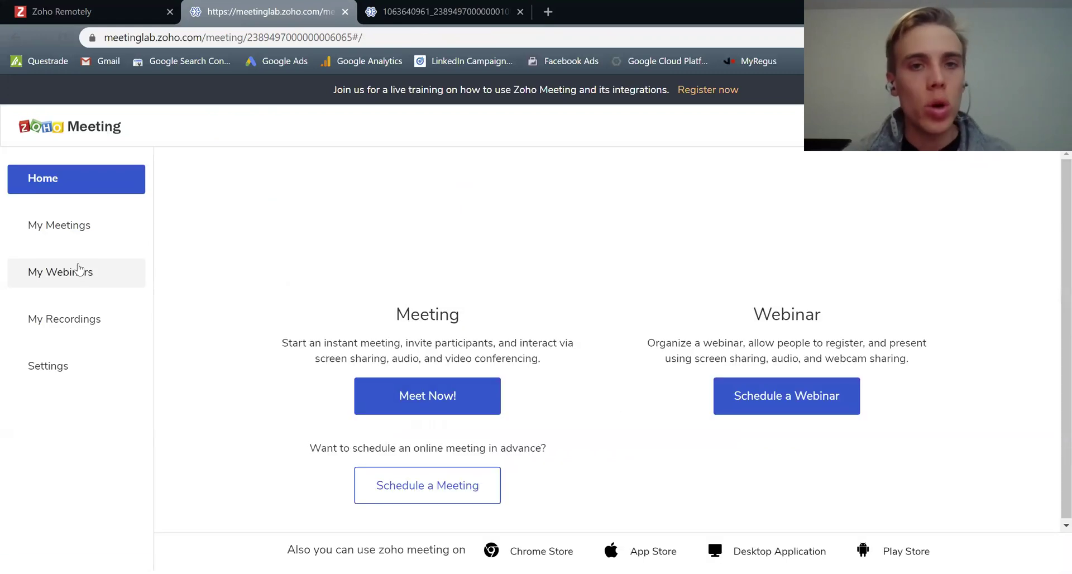